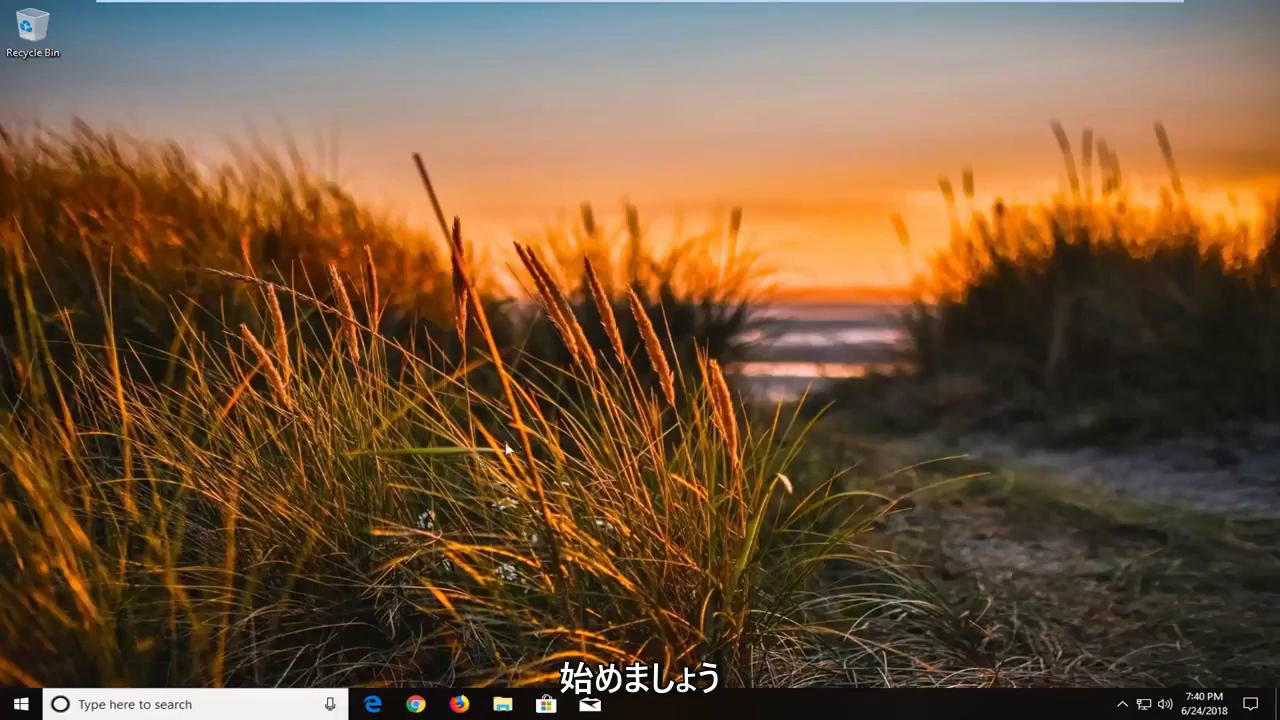
Search Windows for "troubleshoot" and open the Troubleshoot system settings
click(21, 711)
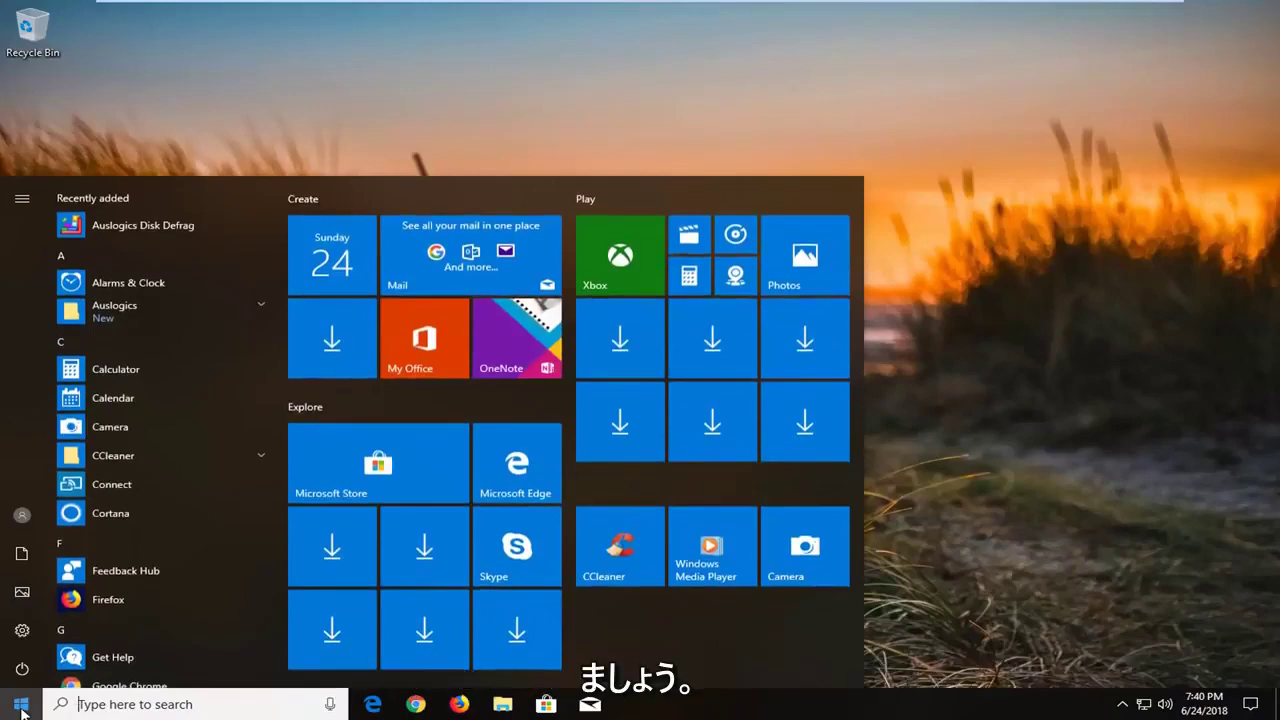
text(t)
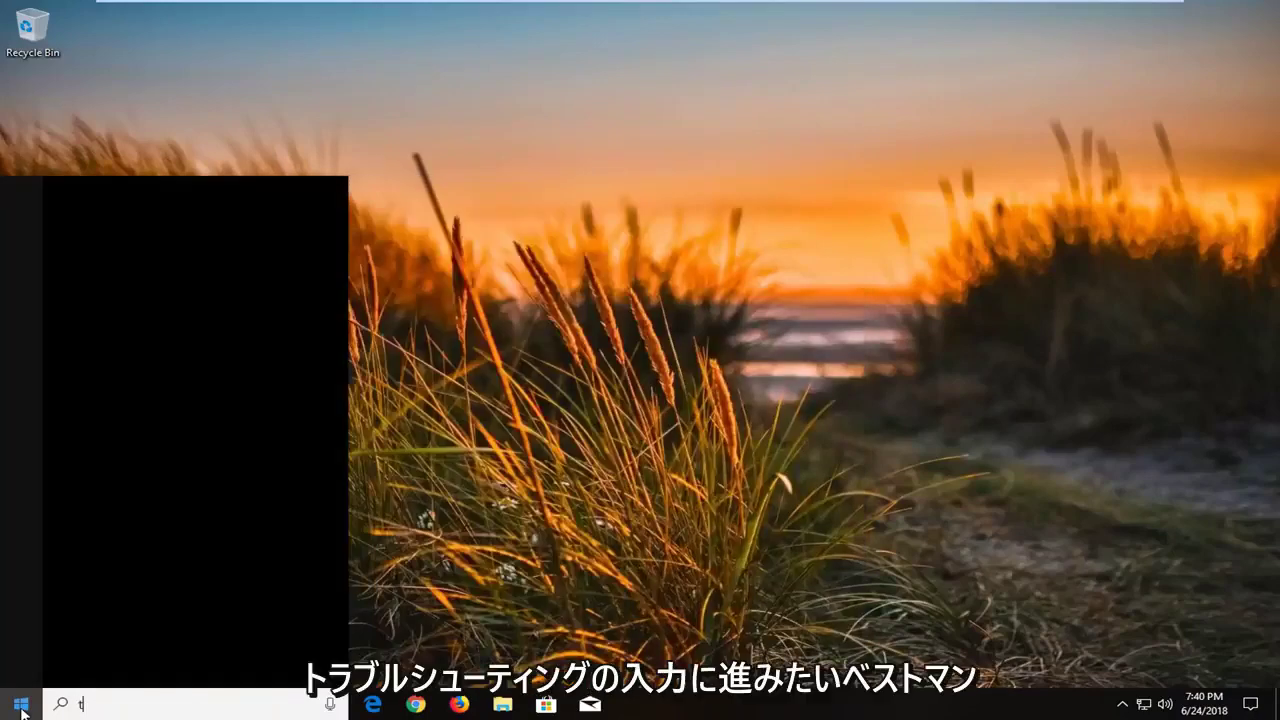
text(roubleshoot)
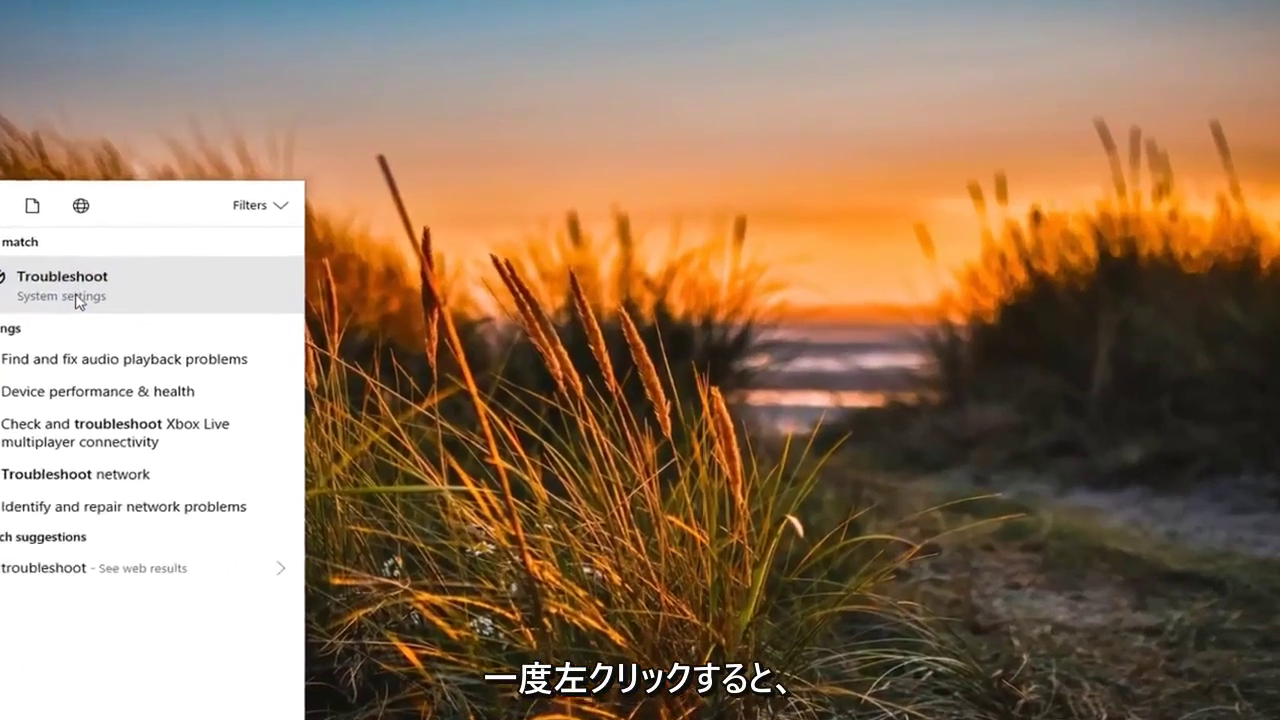
click(135, 270)
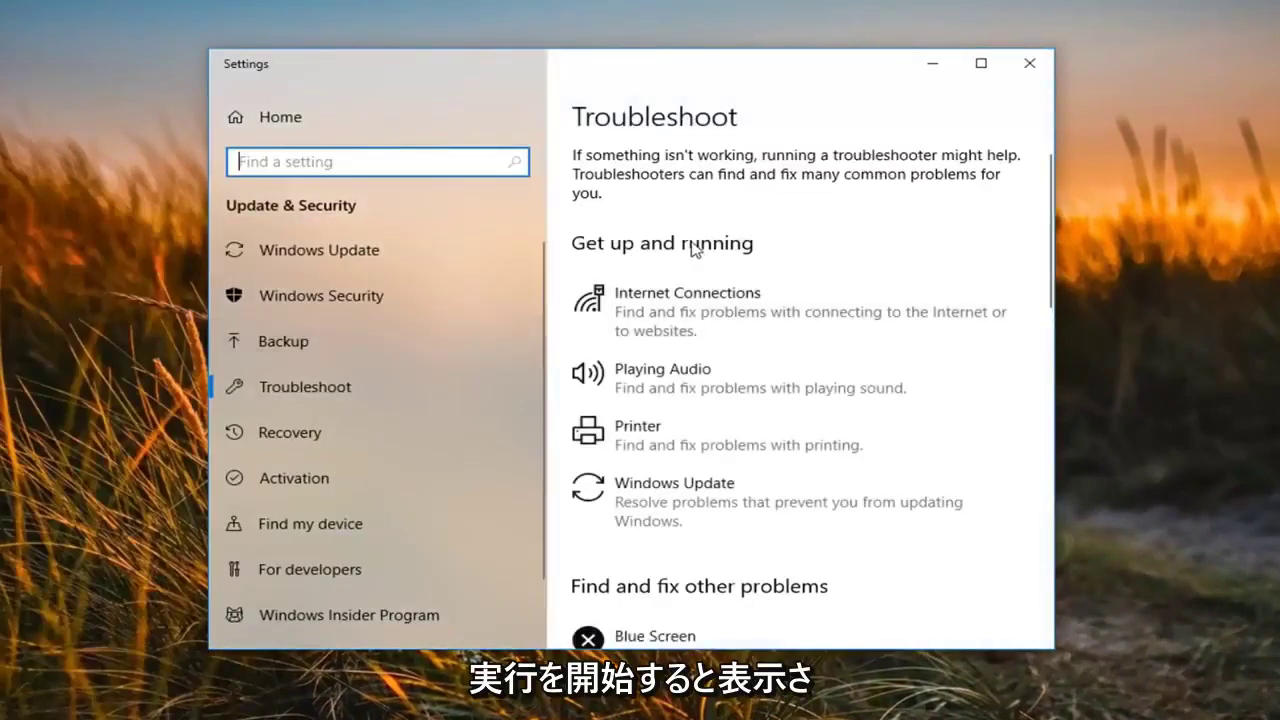
Run the Hardware and Devices troubleshooter from the list of other problems
scroll(720, 280, down, 3)
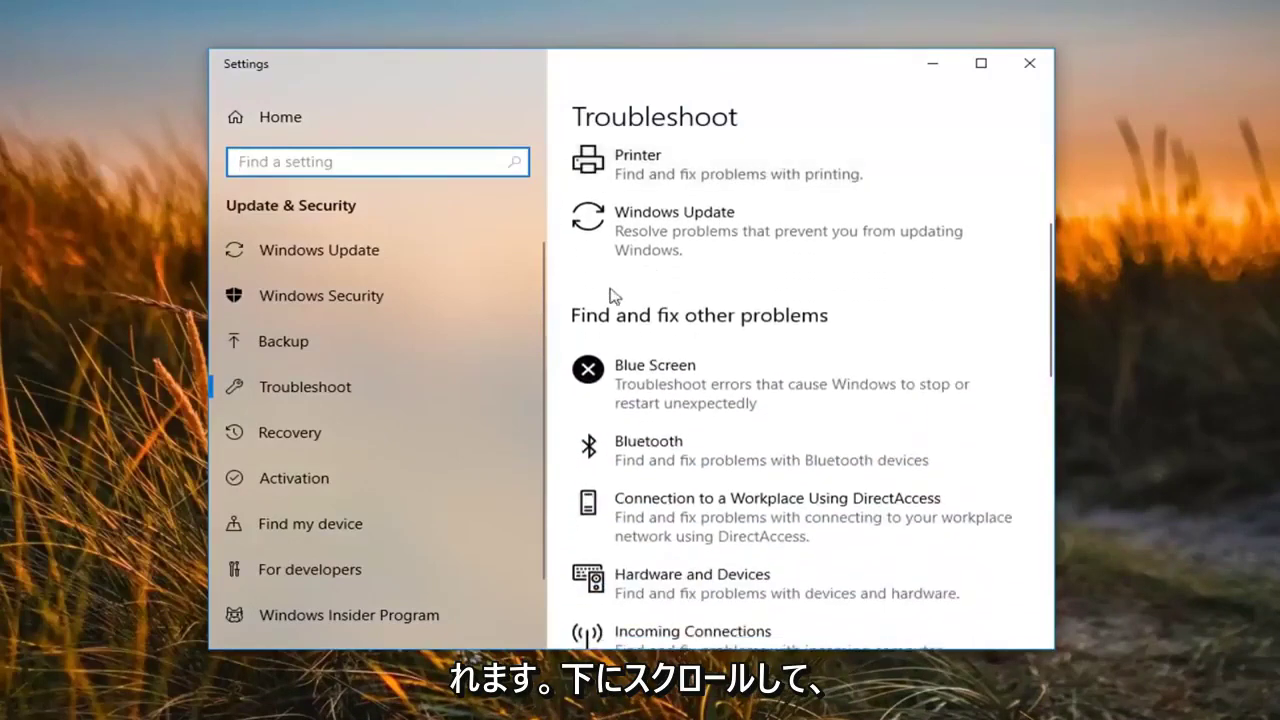
scroll(668, 320, down, 2)
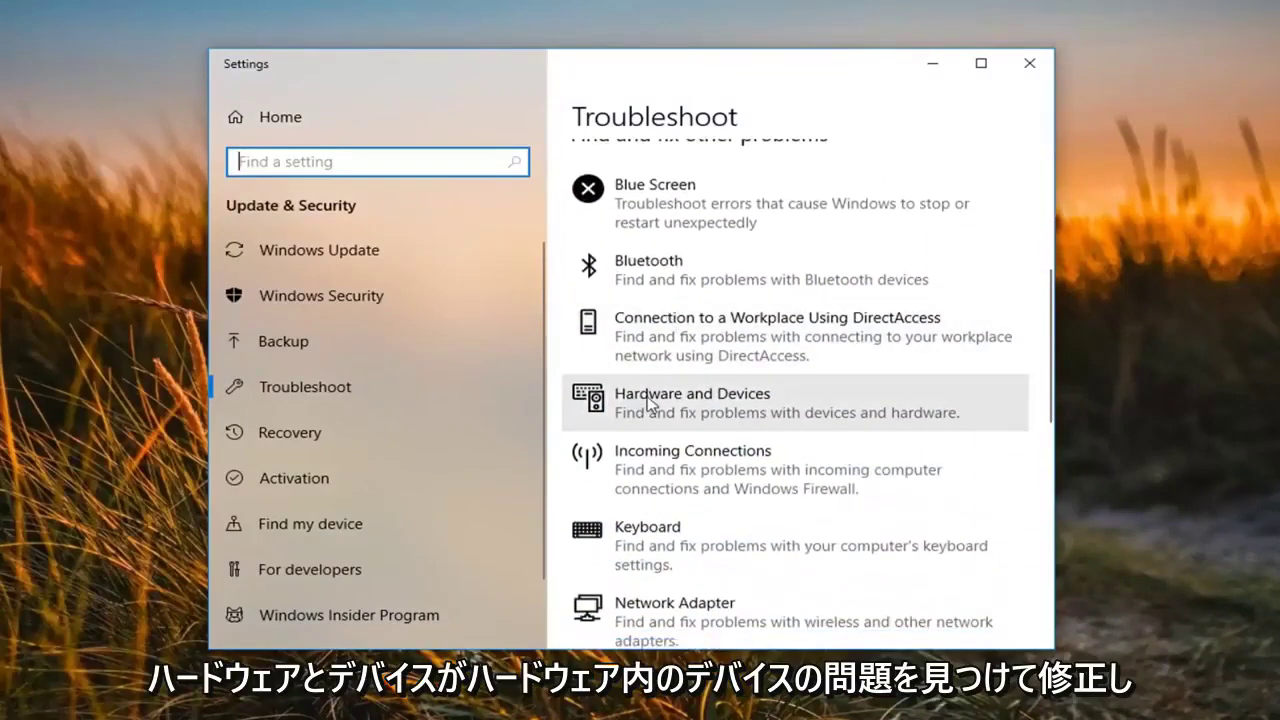
click(920, 417)
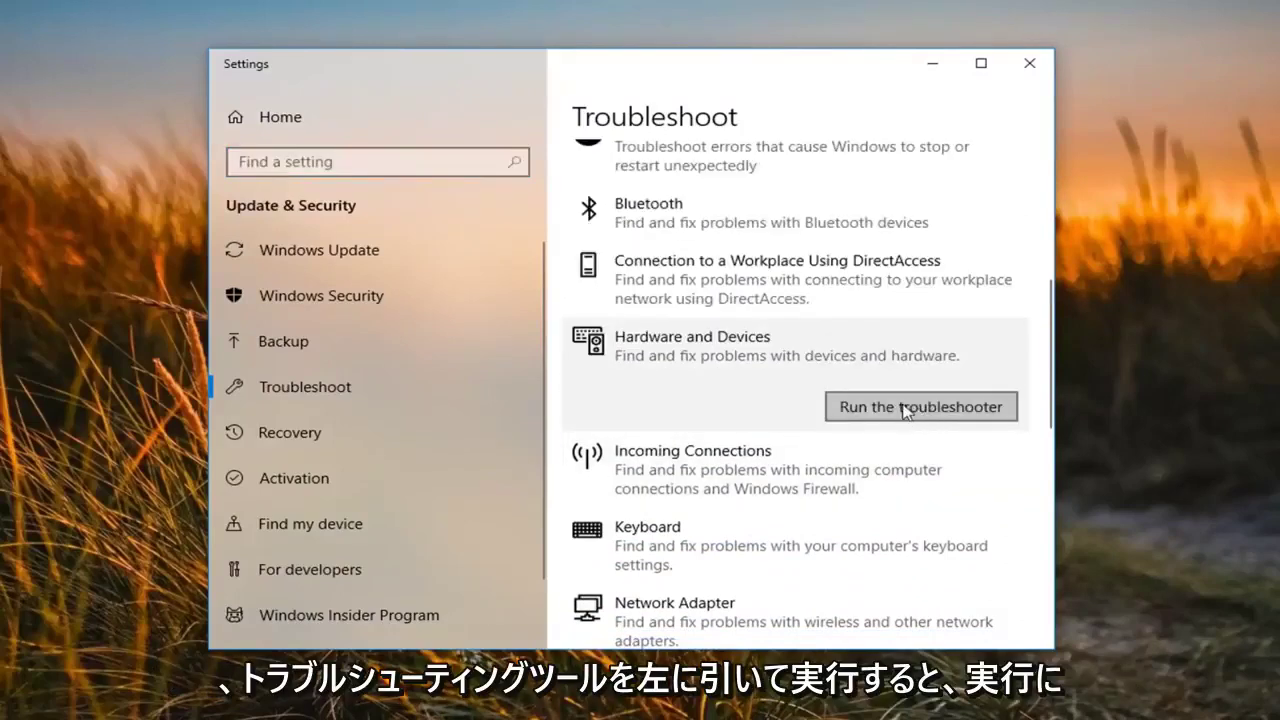
click(905, 408)
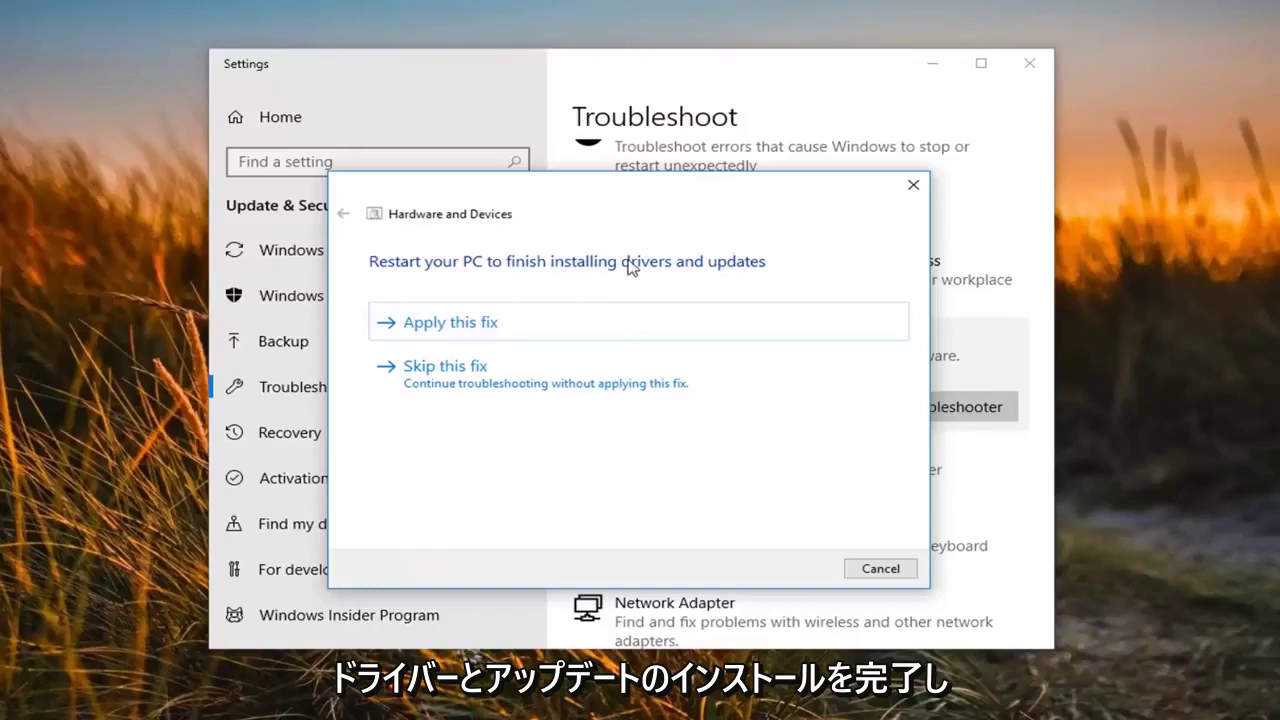
Apply the fix that finishes installing drivers and updates, continue past the restart notice, and close the troubleshooter and Settings
click(450, 323)
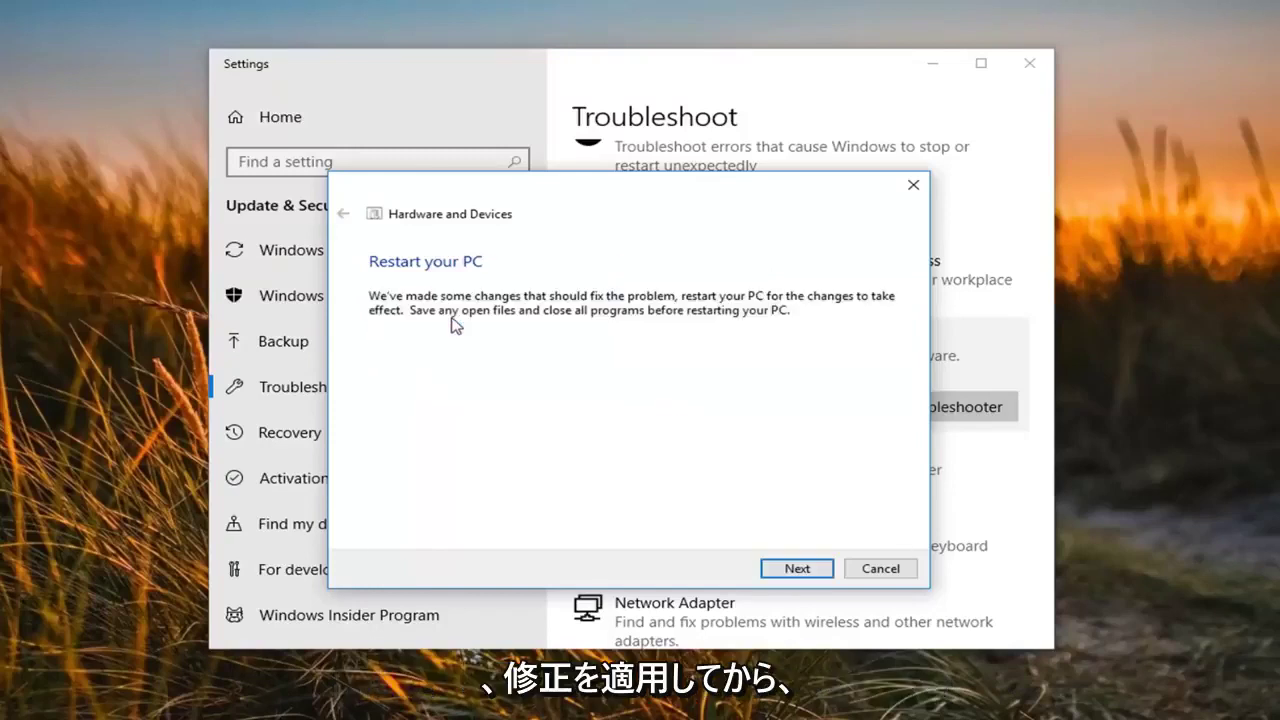
click(803, 569)
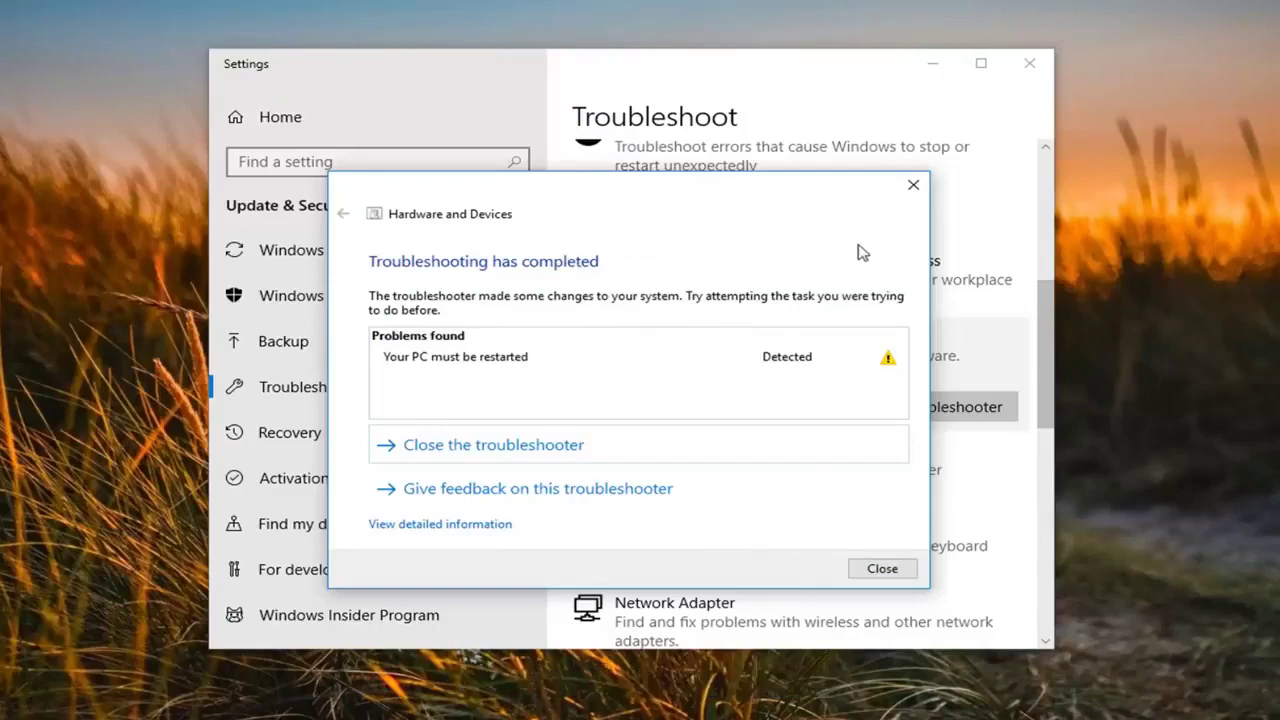
click(913, 185)
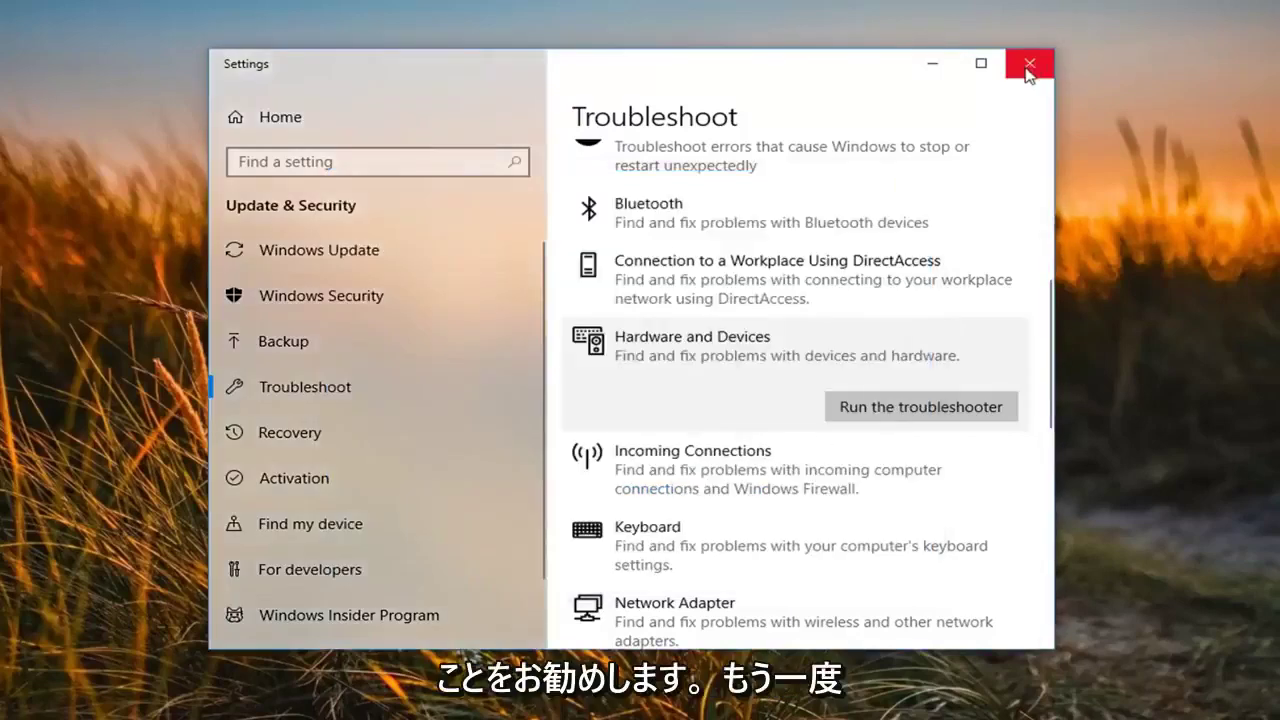
click(1029, 63)
Search Windows for "device manager" and open Device Manager
click(18, 705)
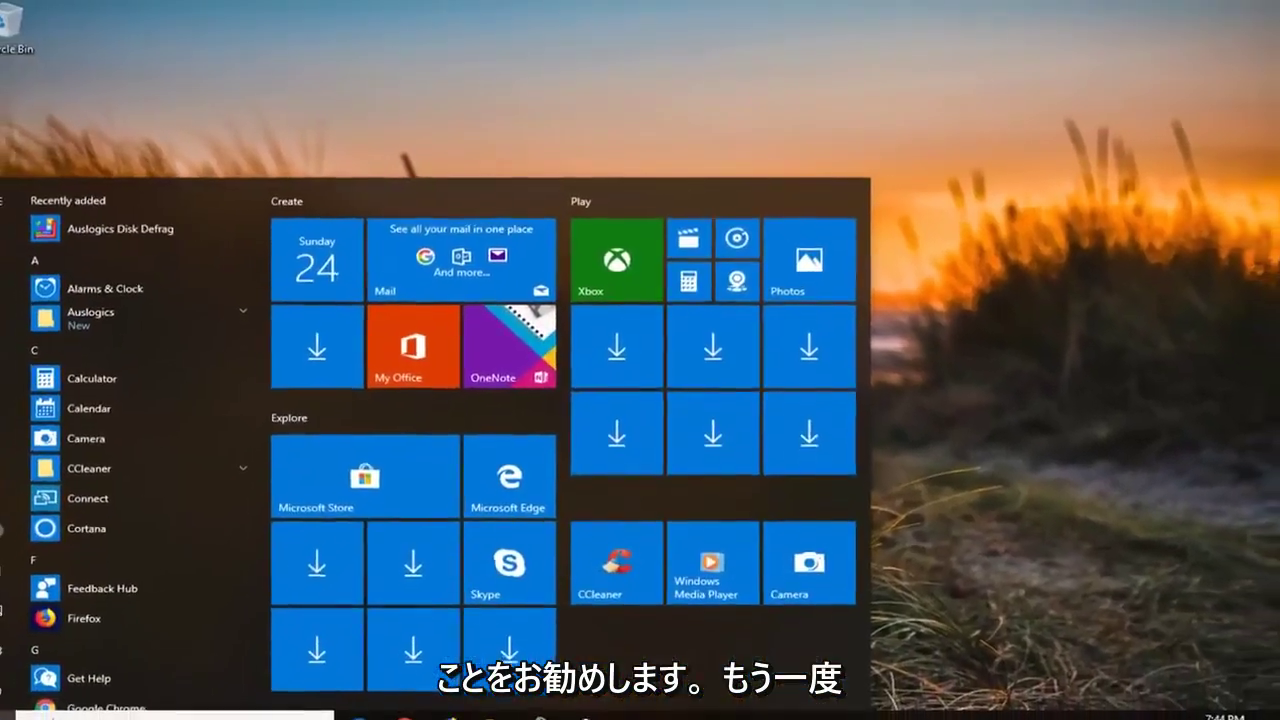
text(device manager)
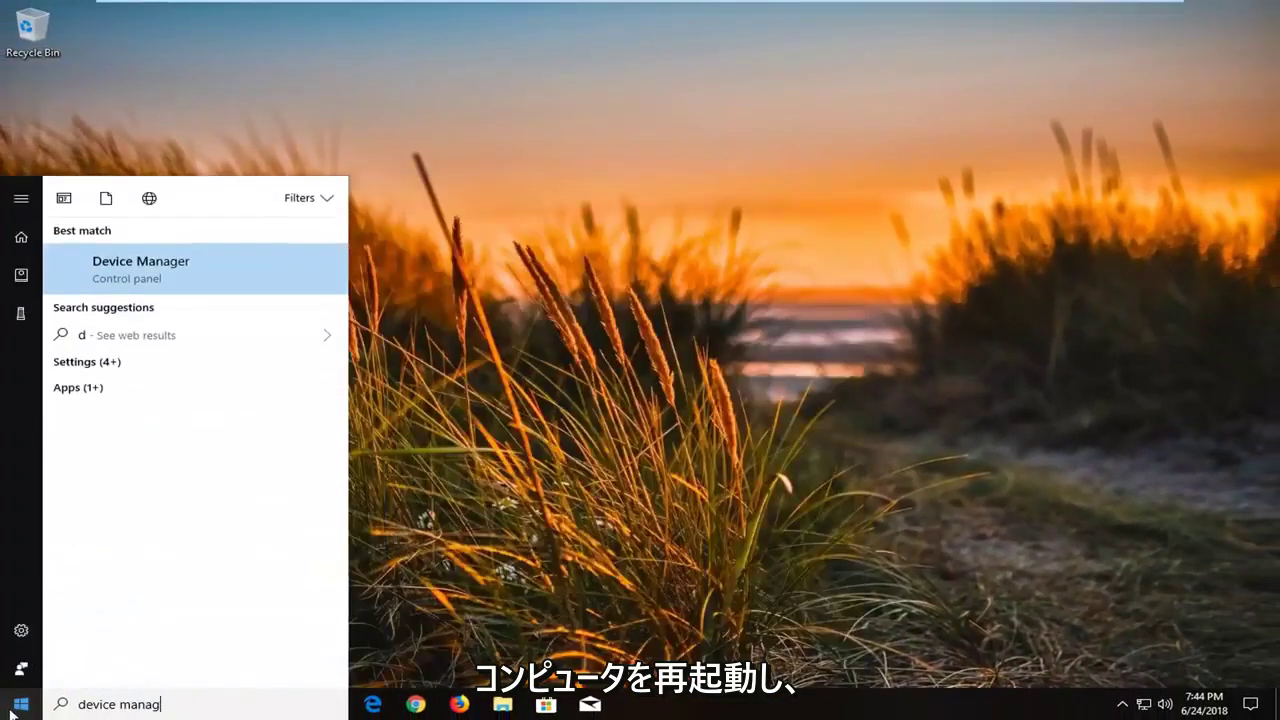
click(176, 277)
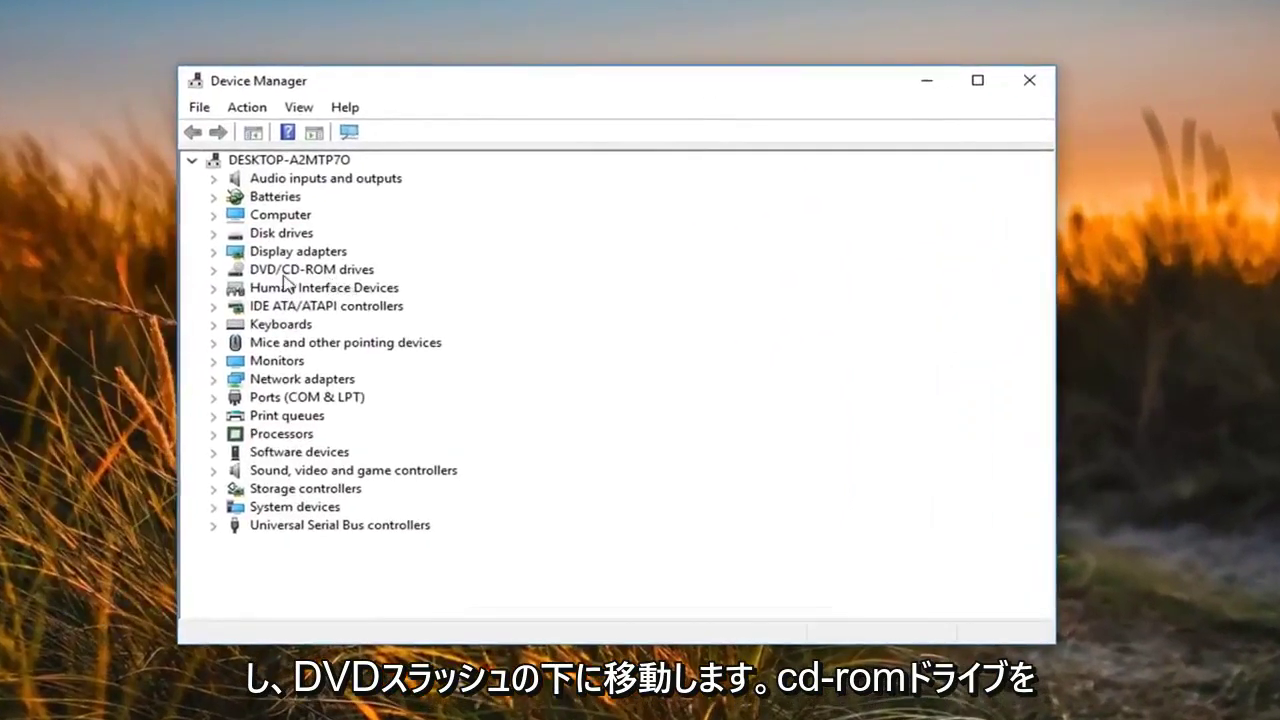
Run an automatic driver update search for the NECVMWar VMware SATA CD01 drive under DVD/CD-ROM drives, and close the wizard
click(214, 270)
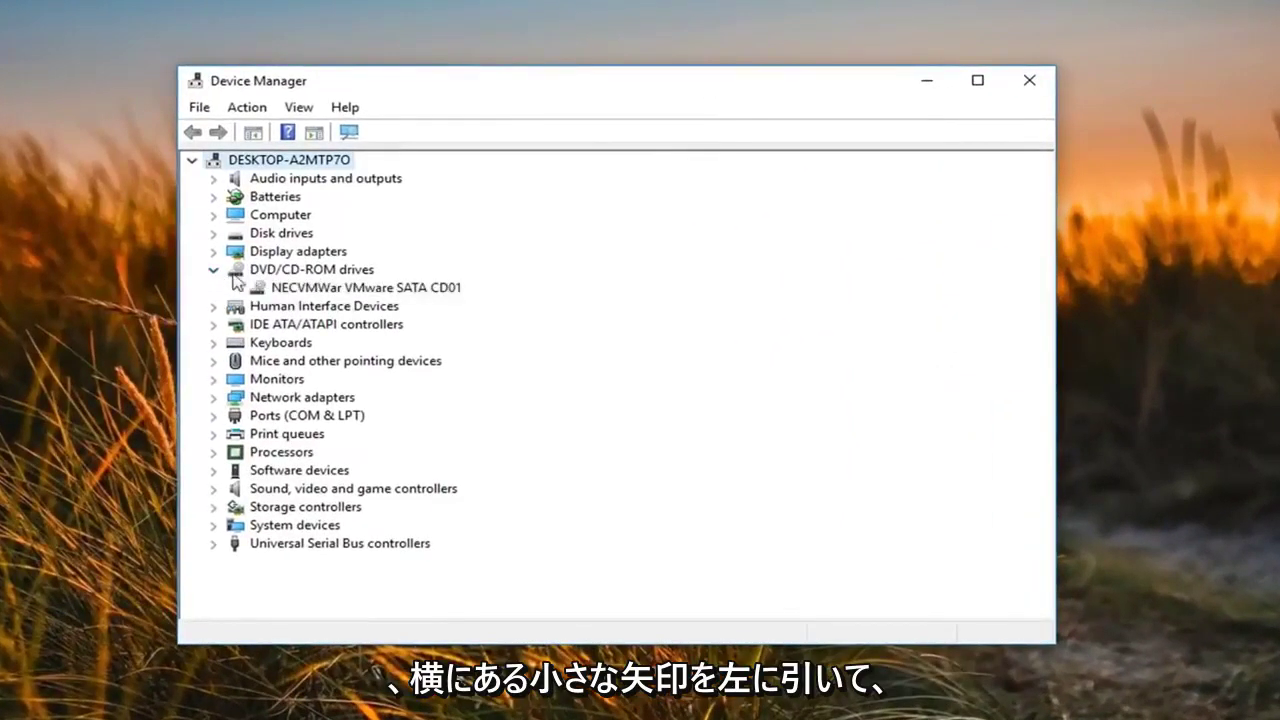
right_click(275, 292)
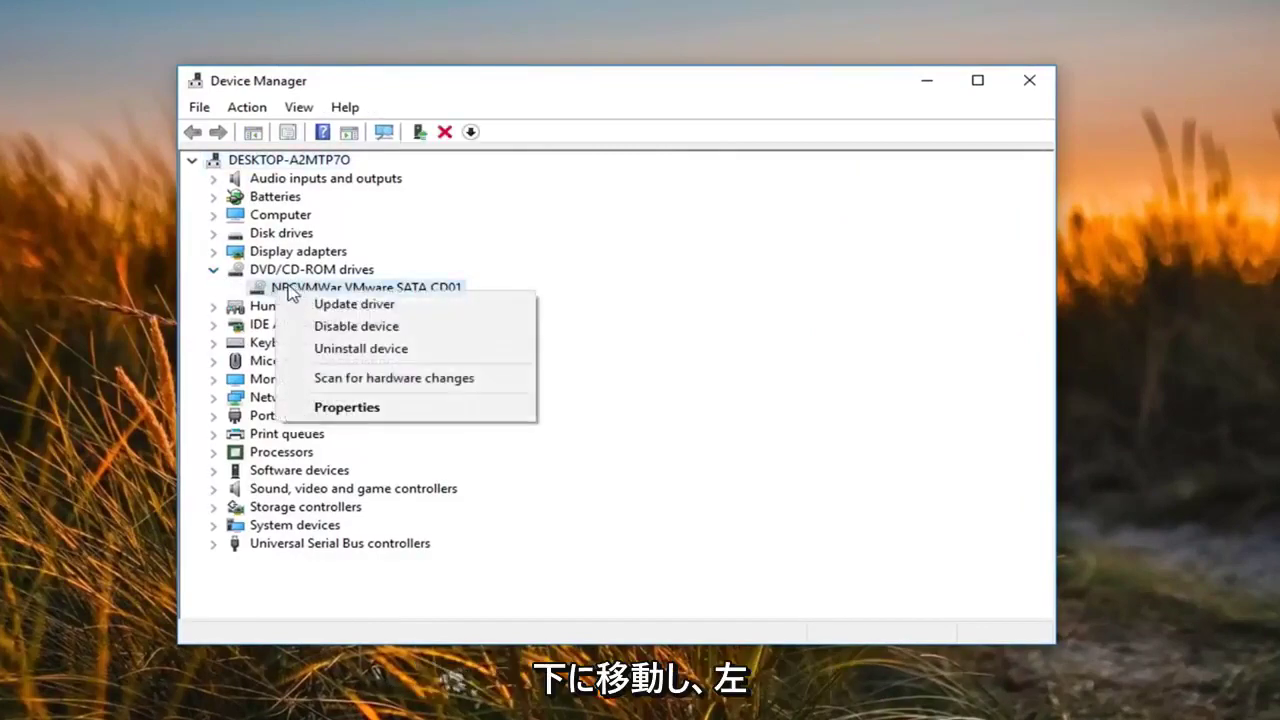
click(385, 302)
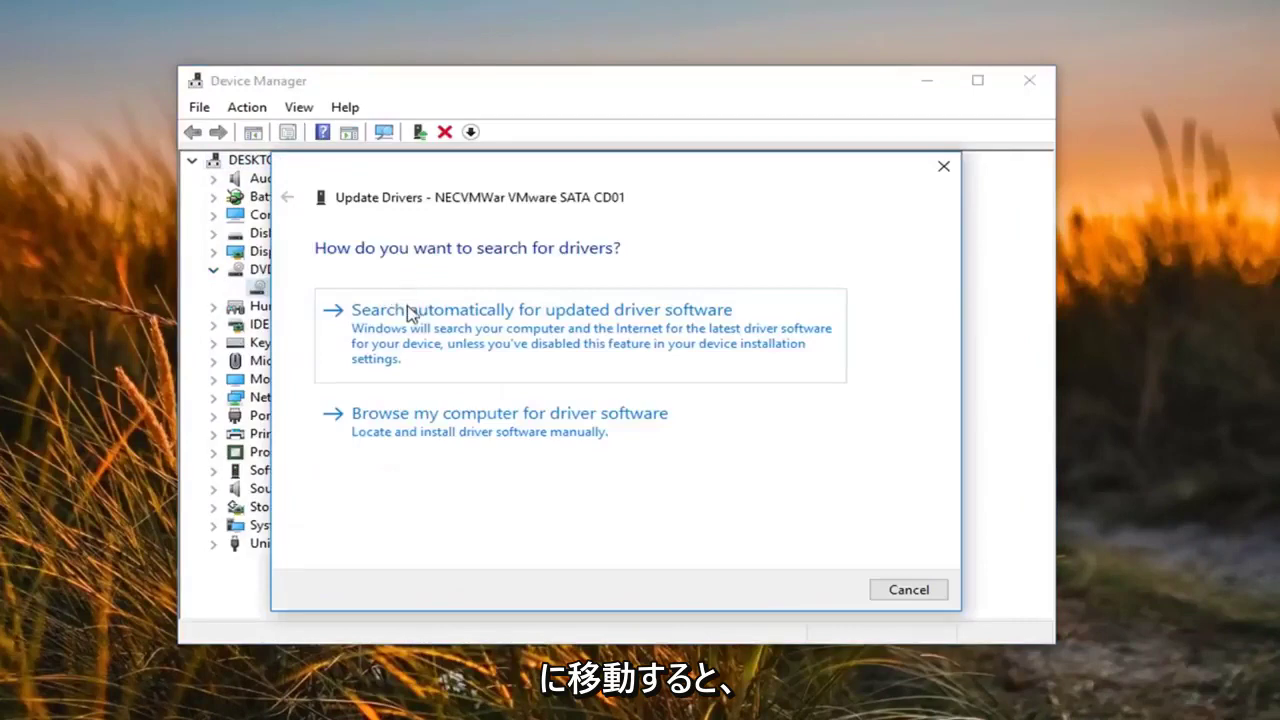
click(545, 341)
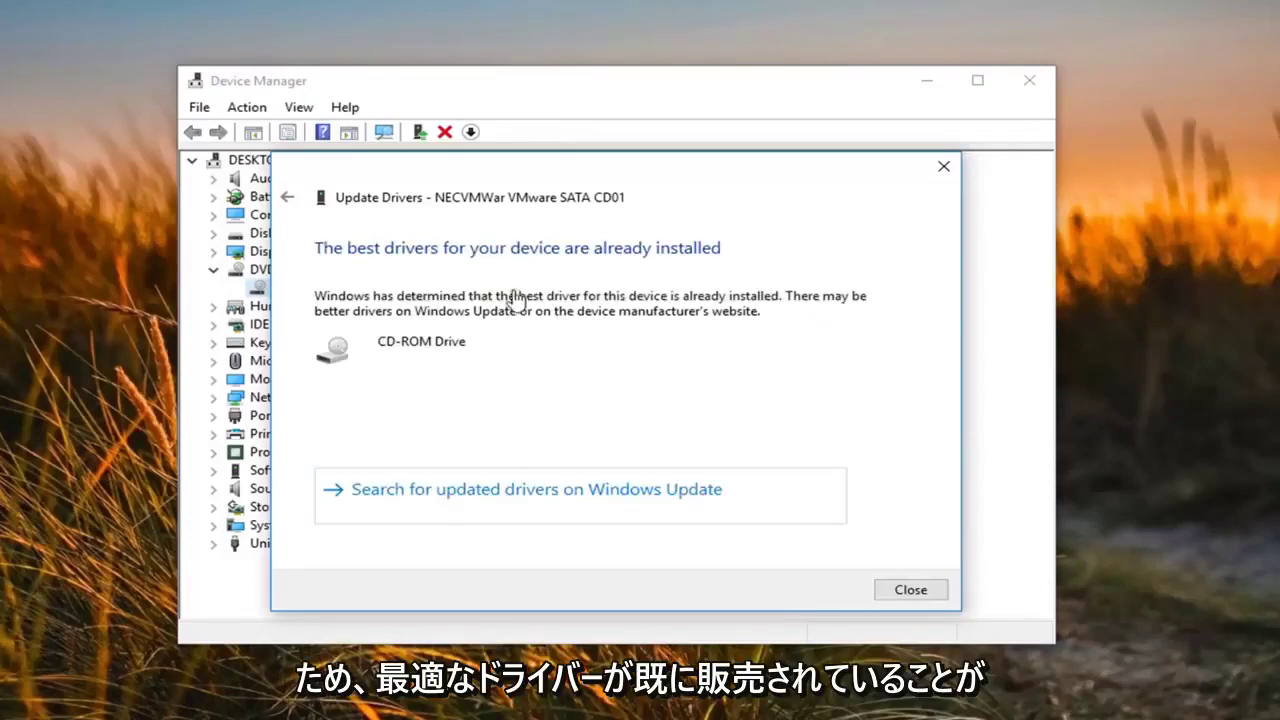
click(898, 592)
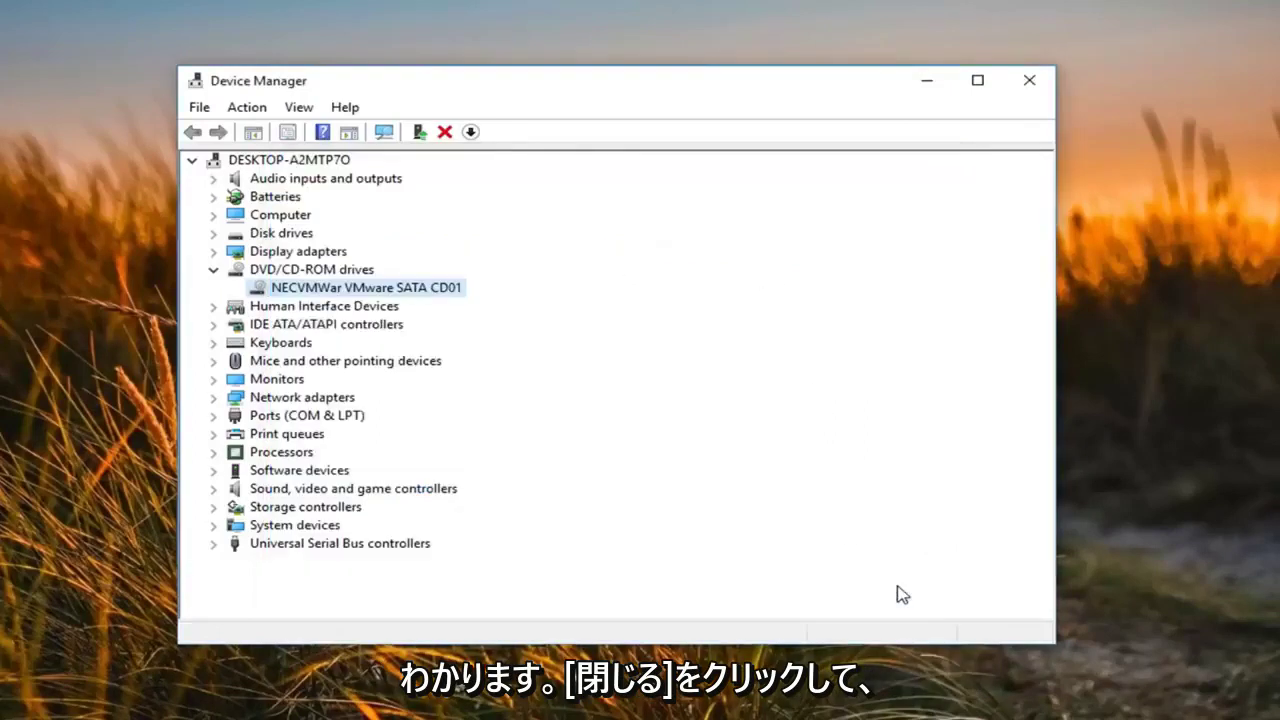
Uninstall the Standard SATA AHCI Controller under IDE ATA/ATAPI controllers and close Device Manager
click(262, 330)
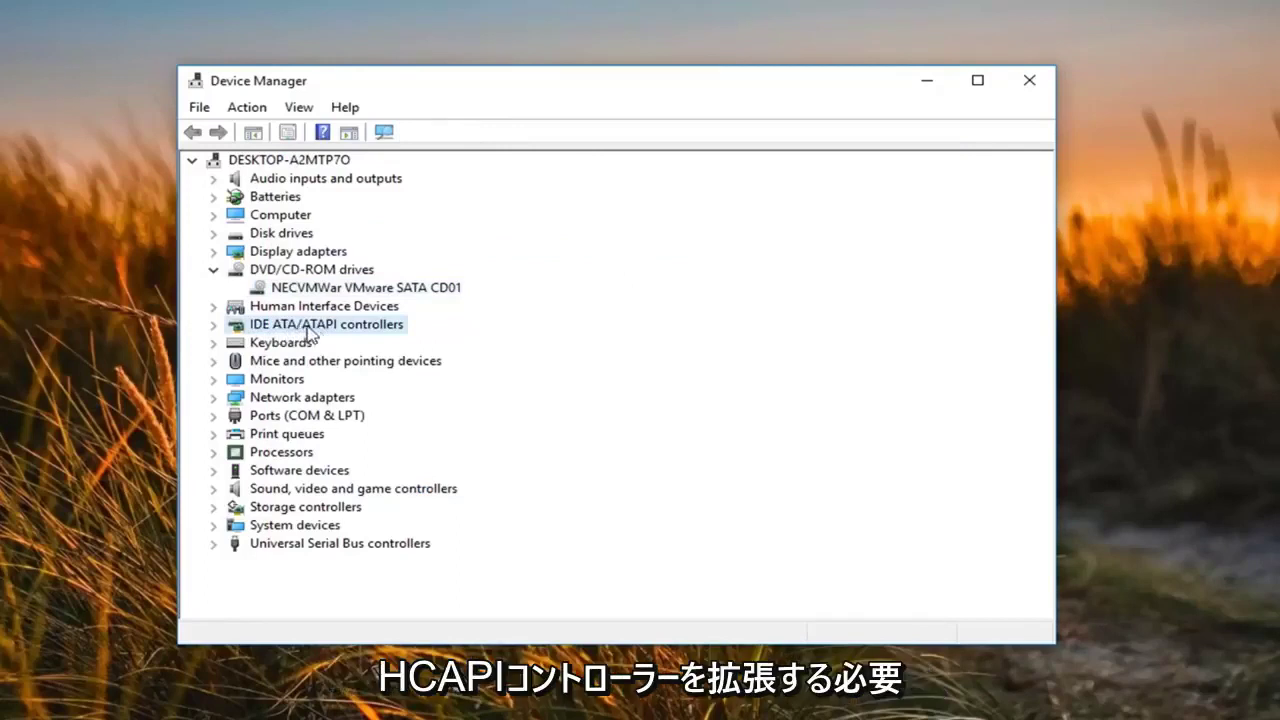
click(220, 328)
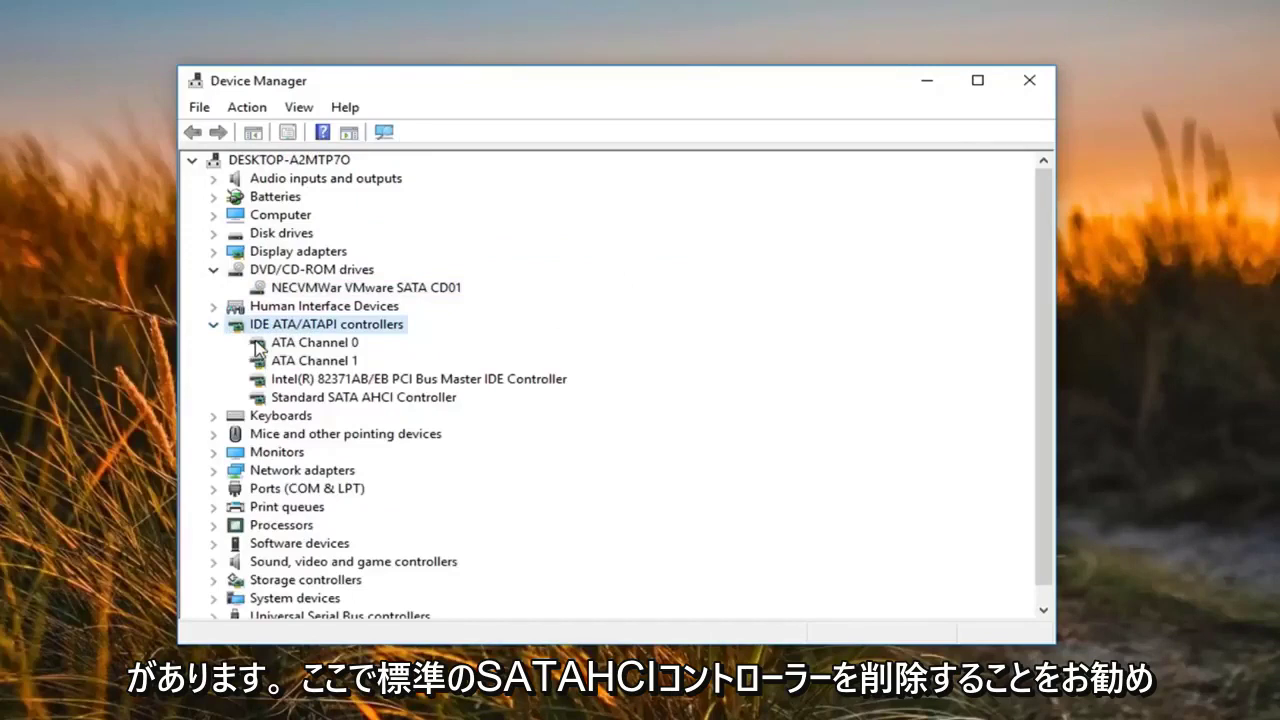
click(297, 400)
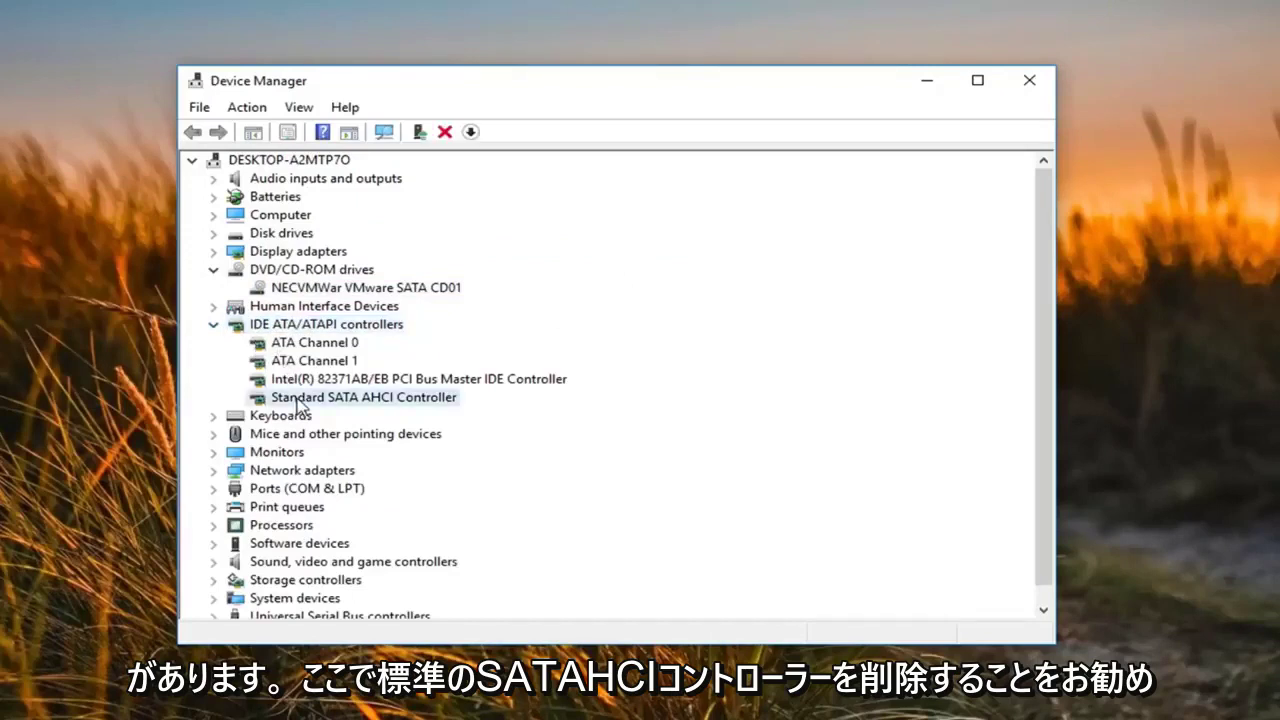
right_click(368, 403)
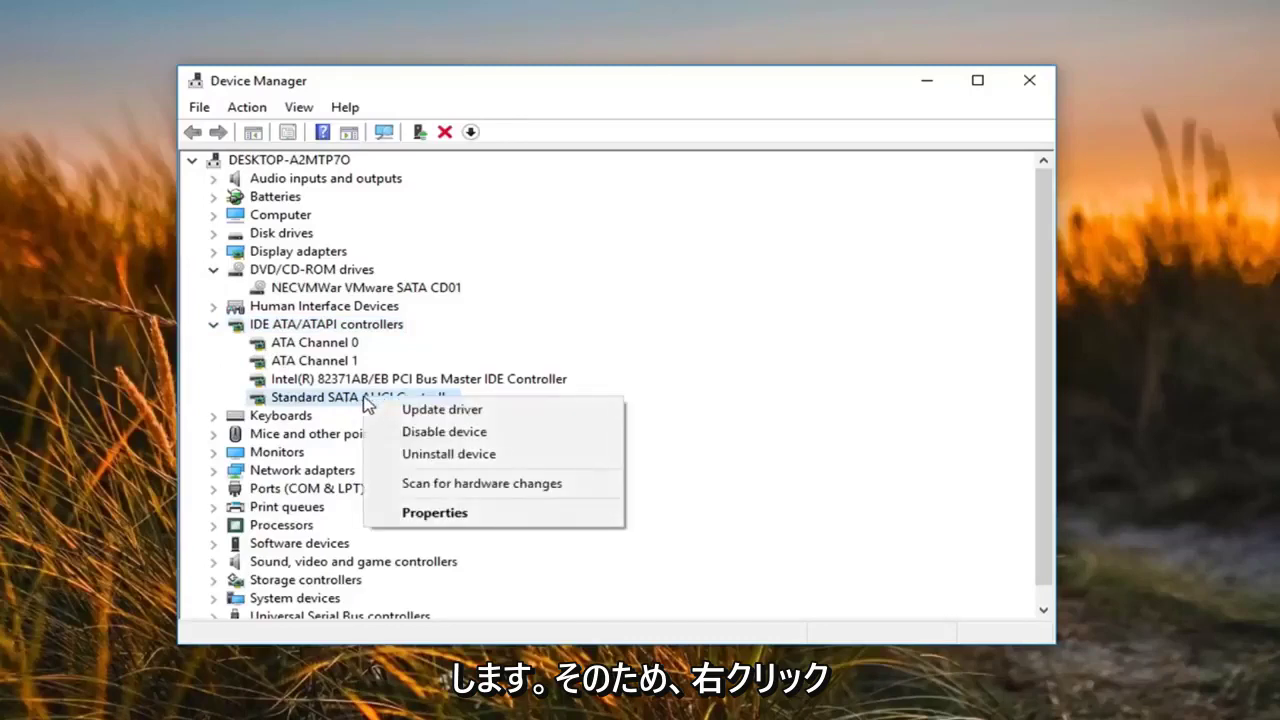
click(438, 456)
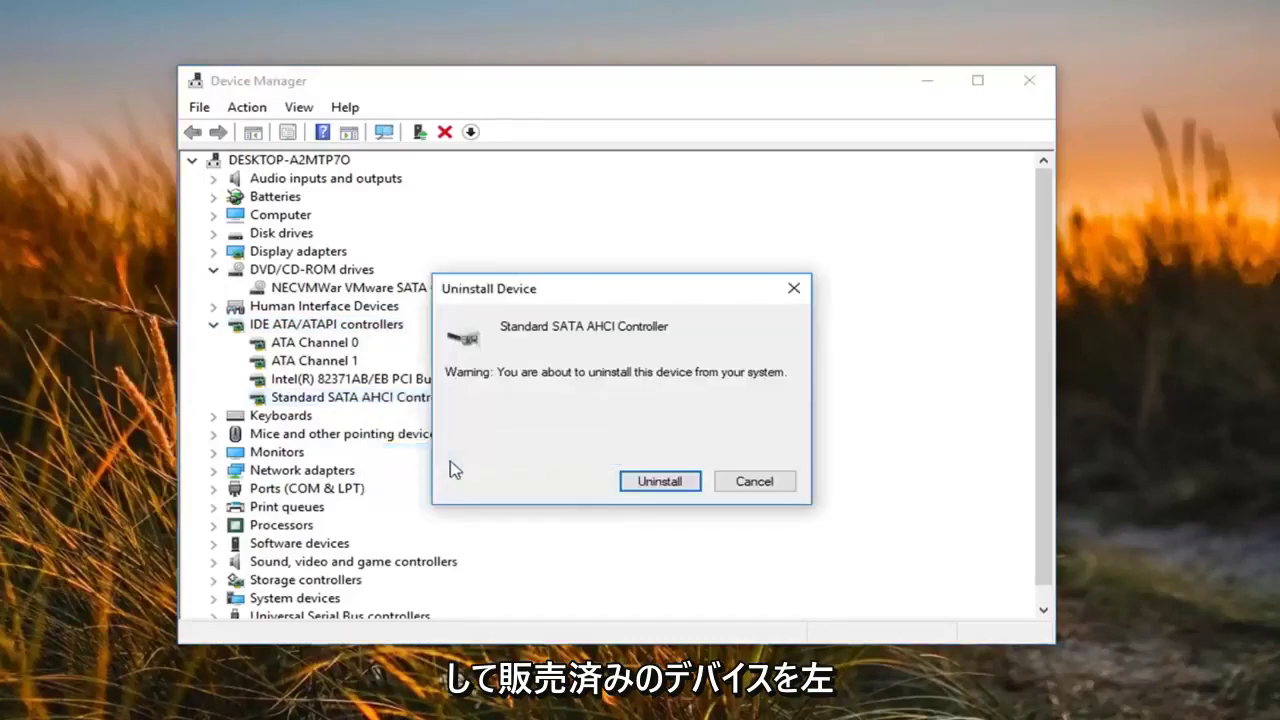
click(659, 483)
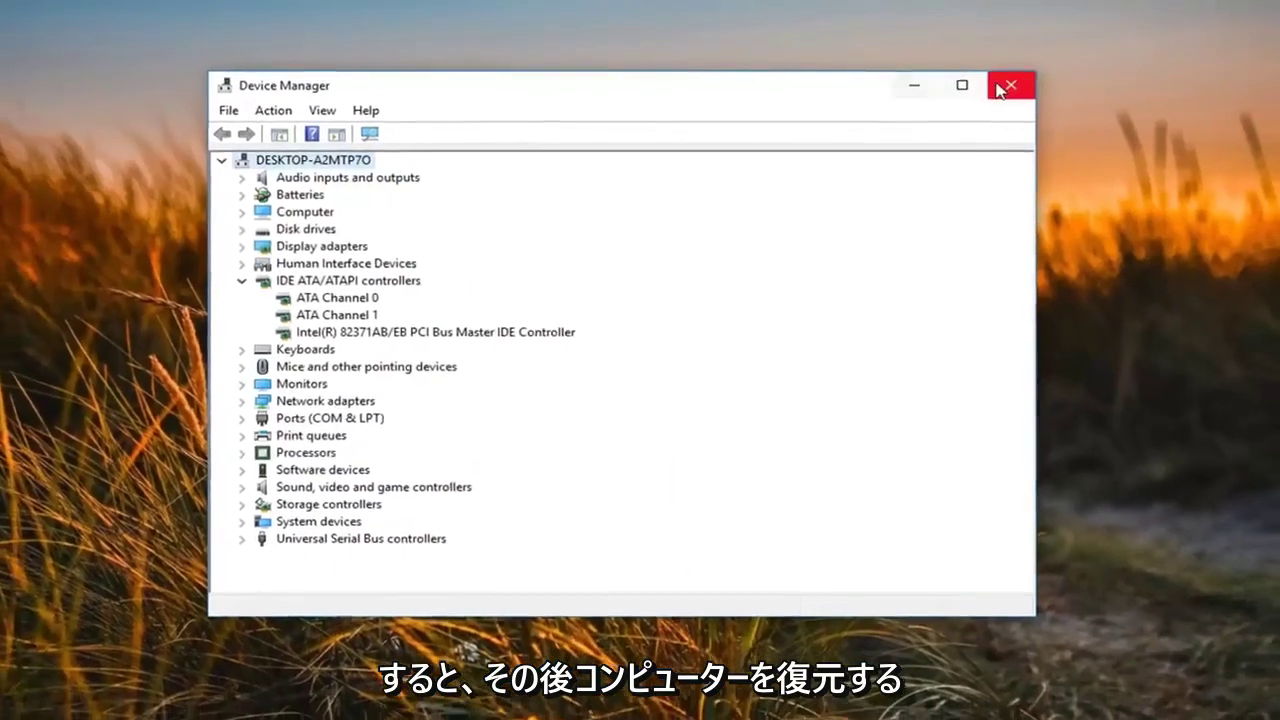
click(1029, 80)
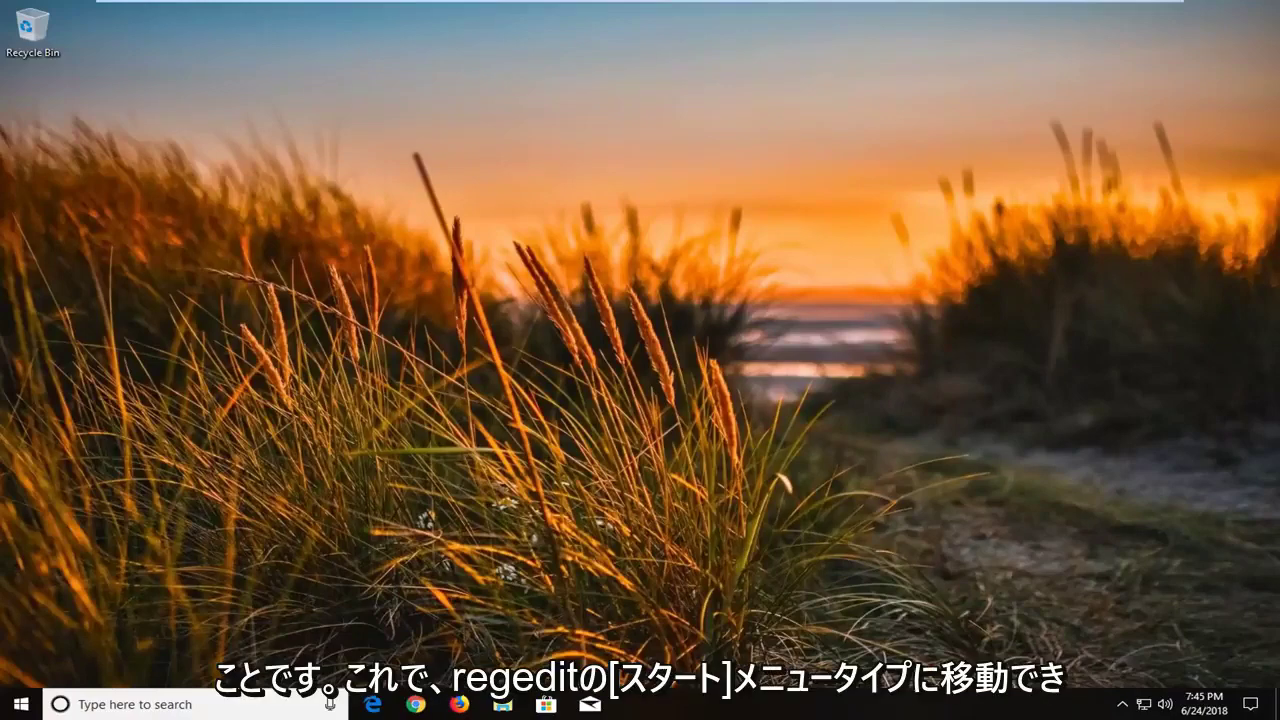
Search Windows for "regedit", launch Registry Editor and allow it to make changes to the device
click(14, 708)
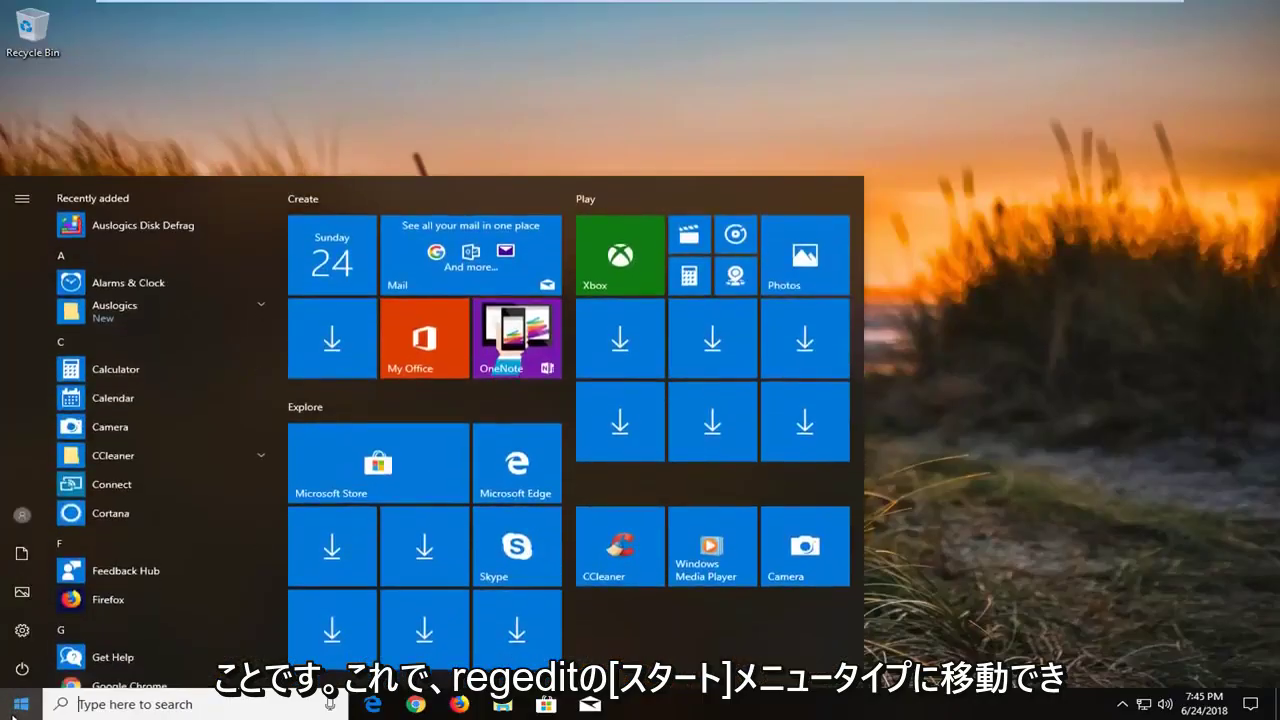
text(regedit)
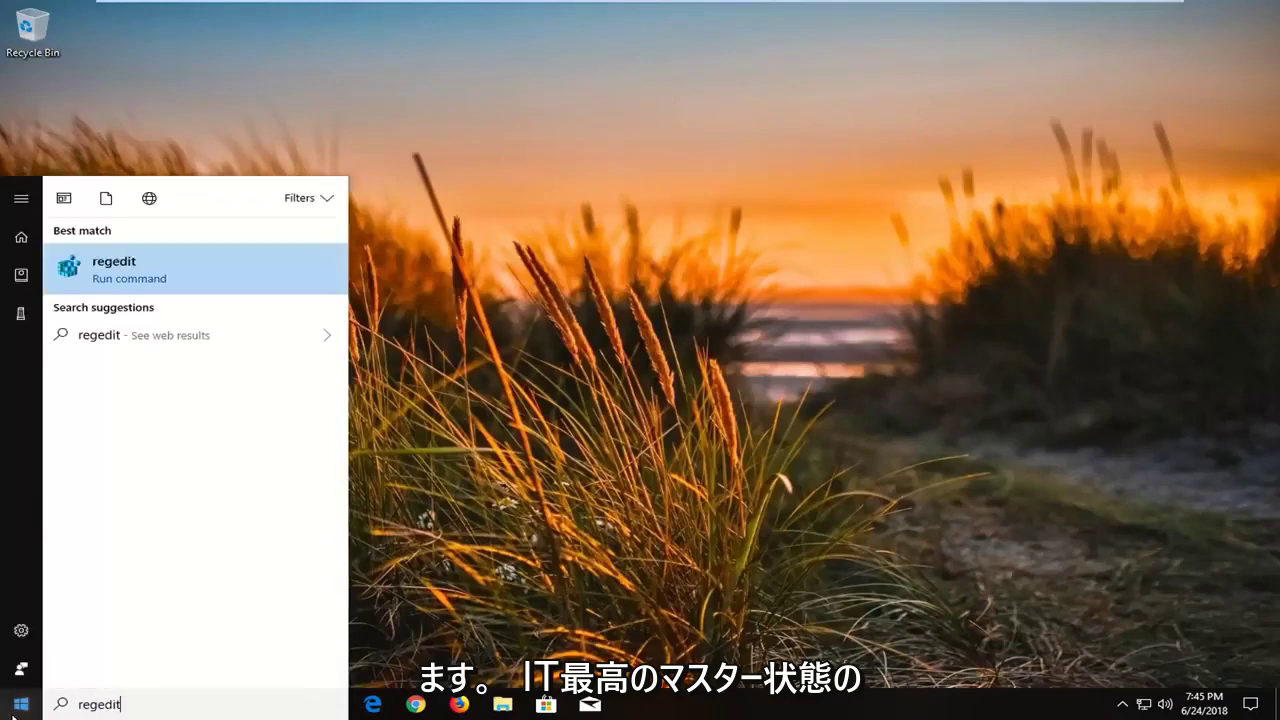
right_click(141, 262)
click(175, 279)
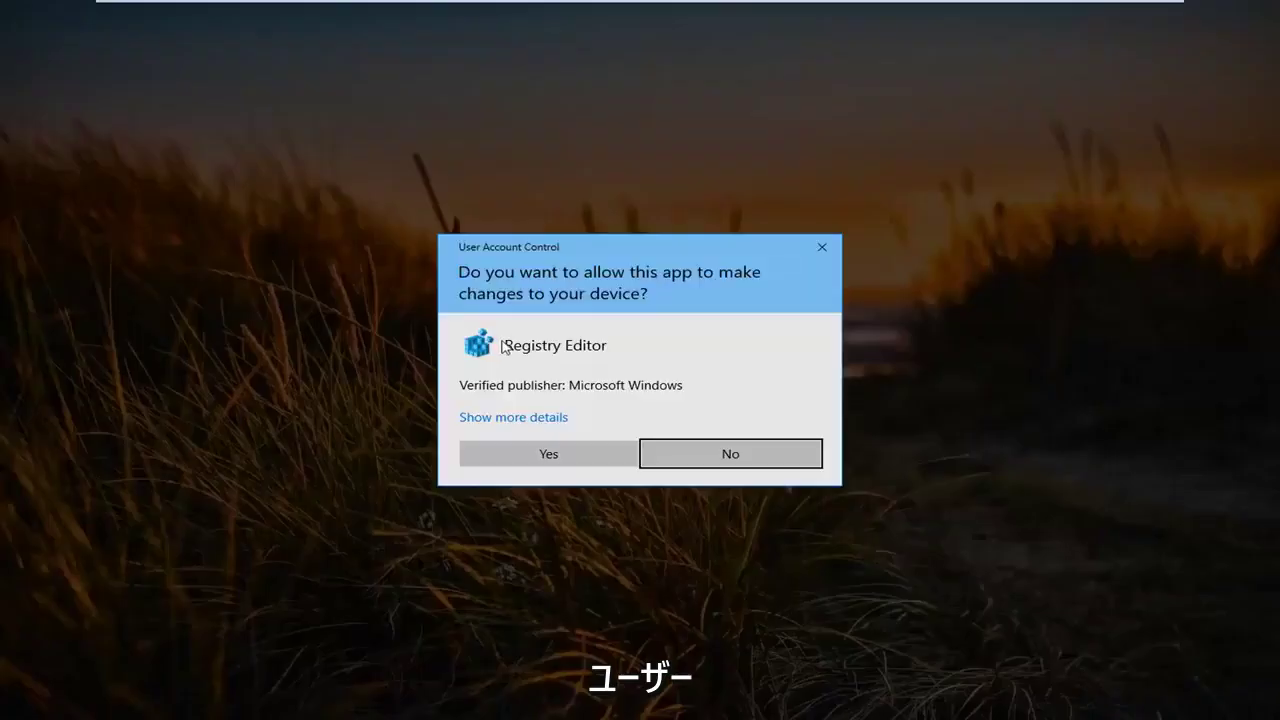
click(547, 454)
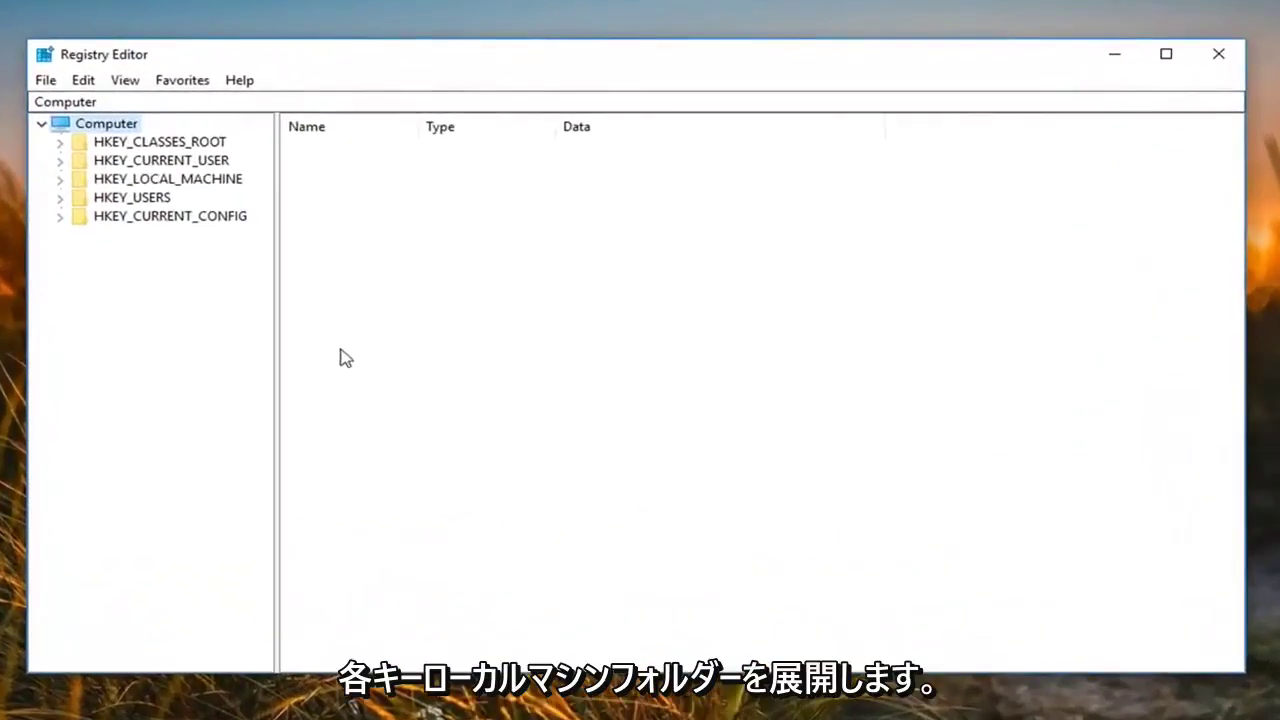
Expand the registry tree to HKEY_LOCAL_MACHINE\SYSTEM\CurrentControlSet\Control and widen the key tree area
click(183, 180)
double_click(112, 185)
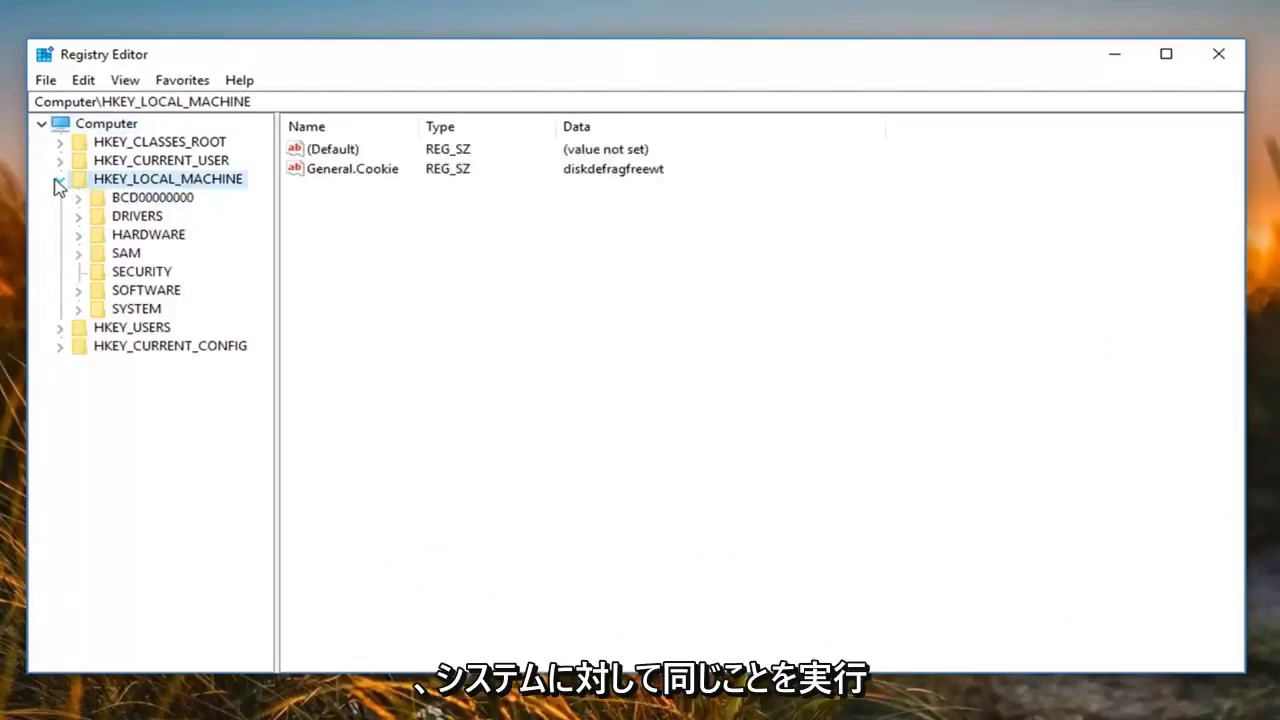
double_click(120, 310)
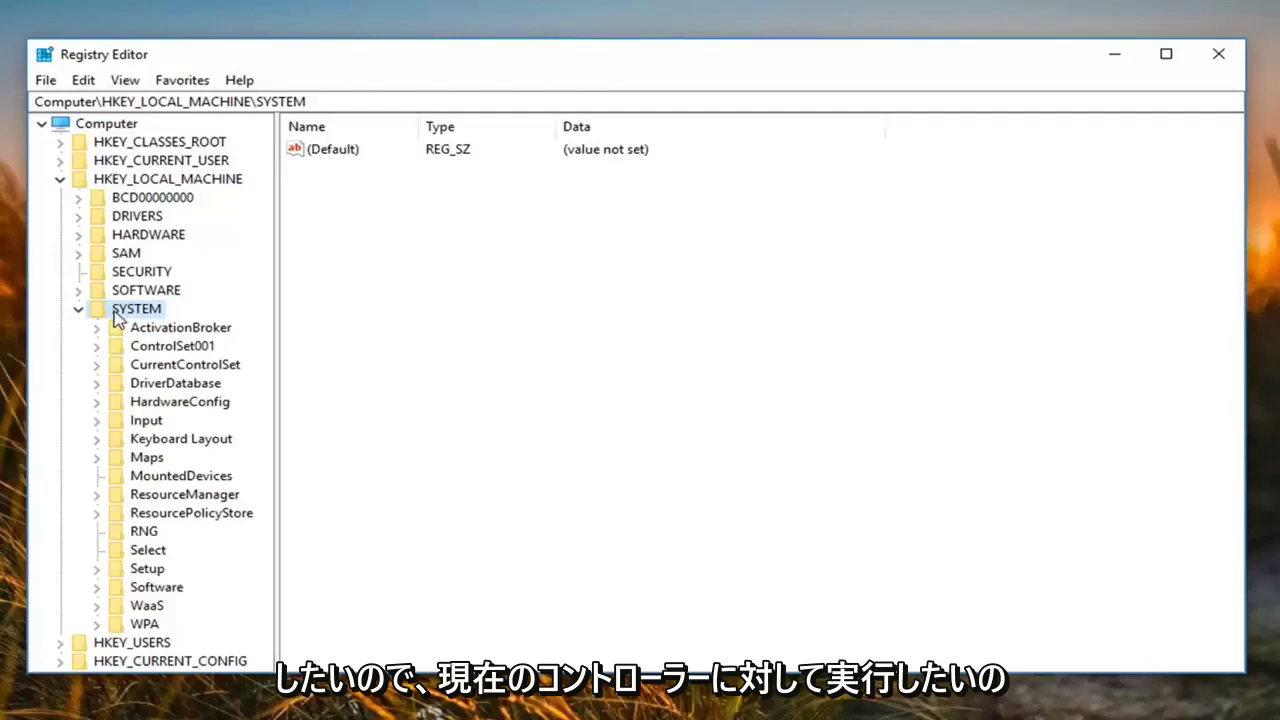
double_click(160, 368)
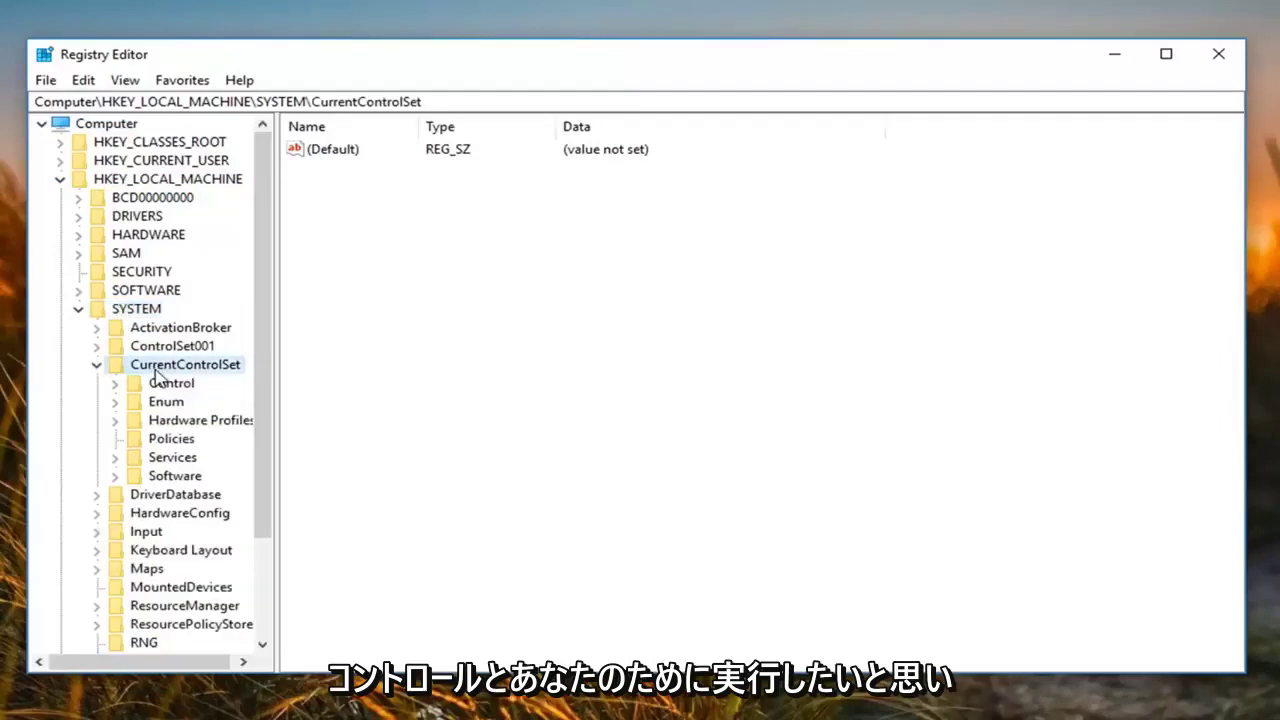
double_click(150, 386)
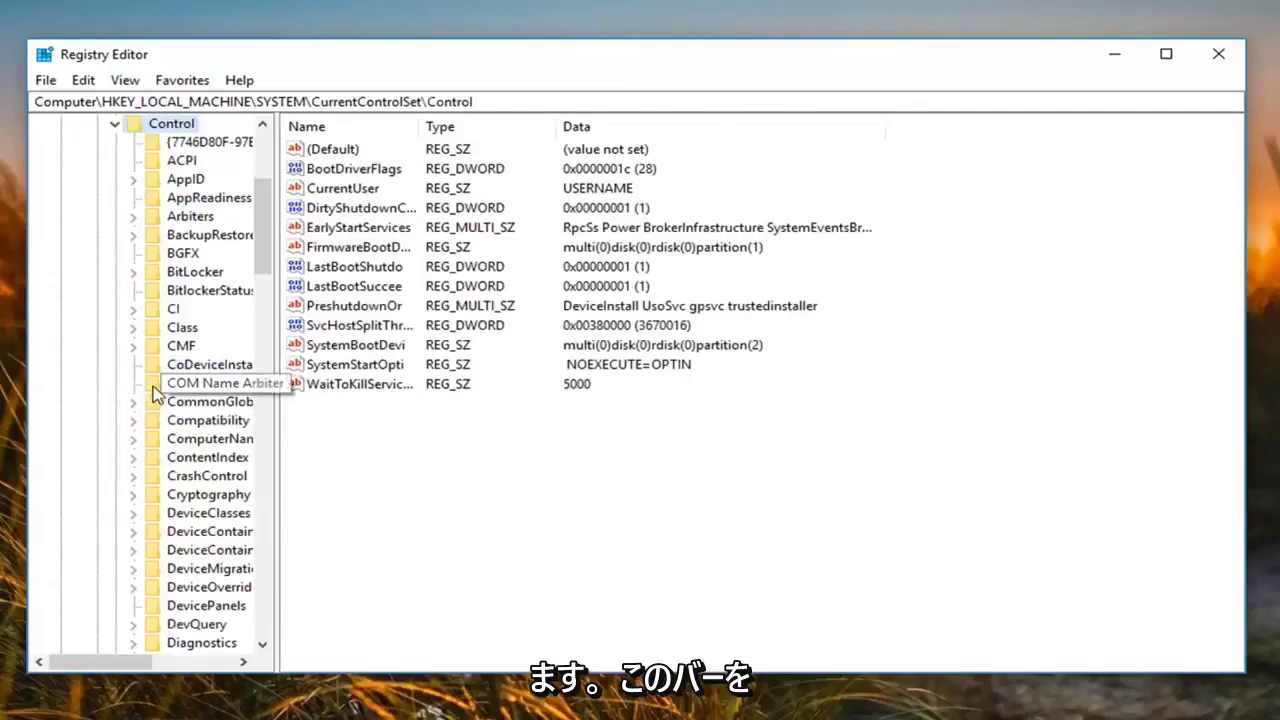
drag(277, 163, 389, 165)
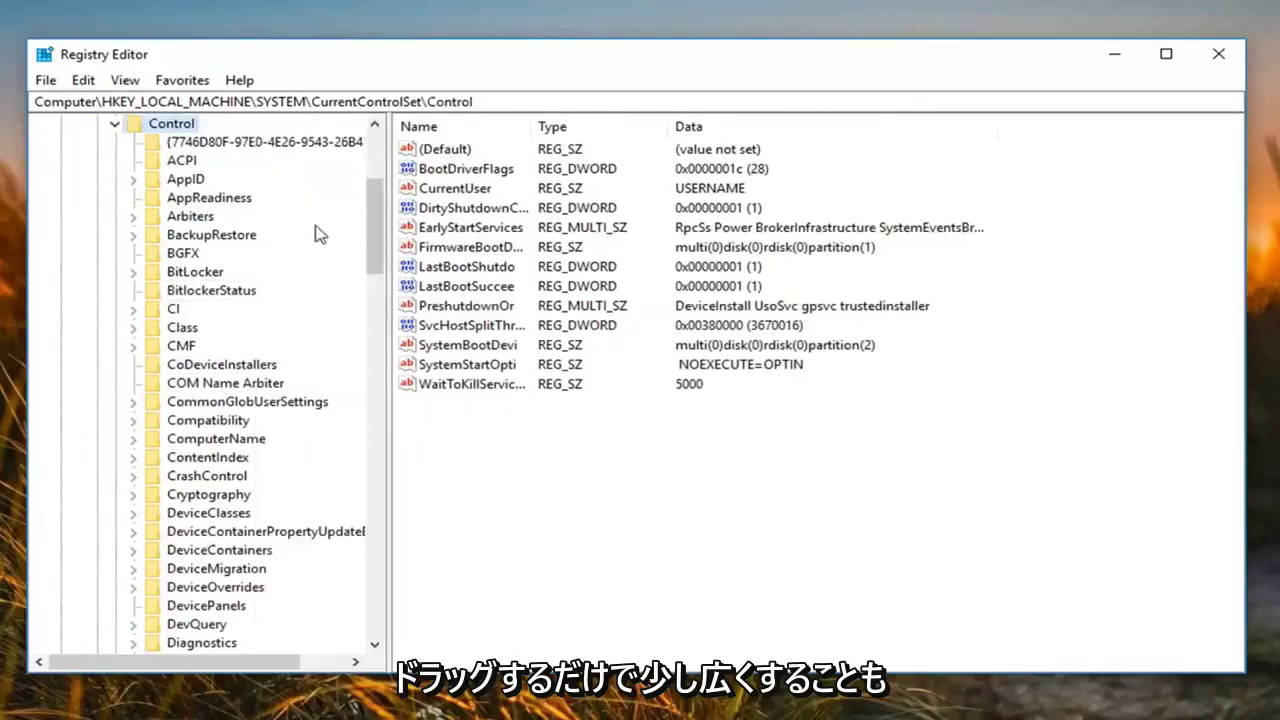
Expand the Class key under Control and widen the key tree area to fit the full subkey names
click(183, 330)
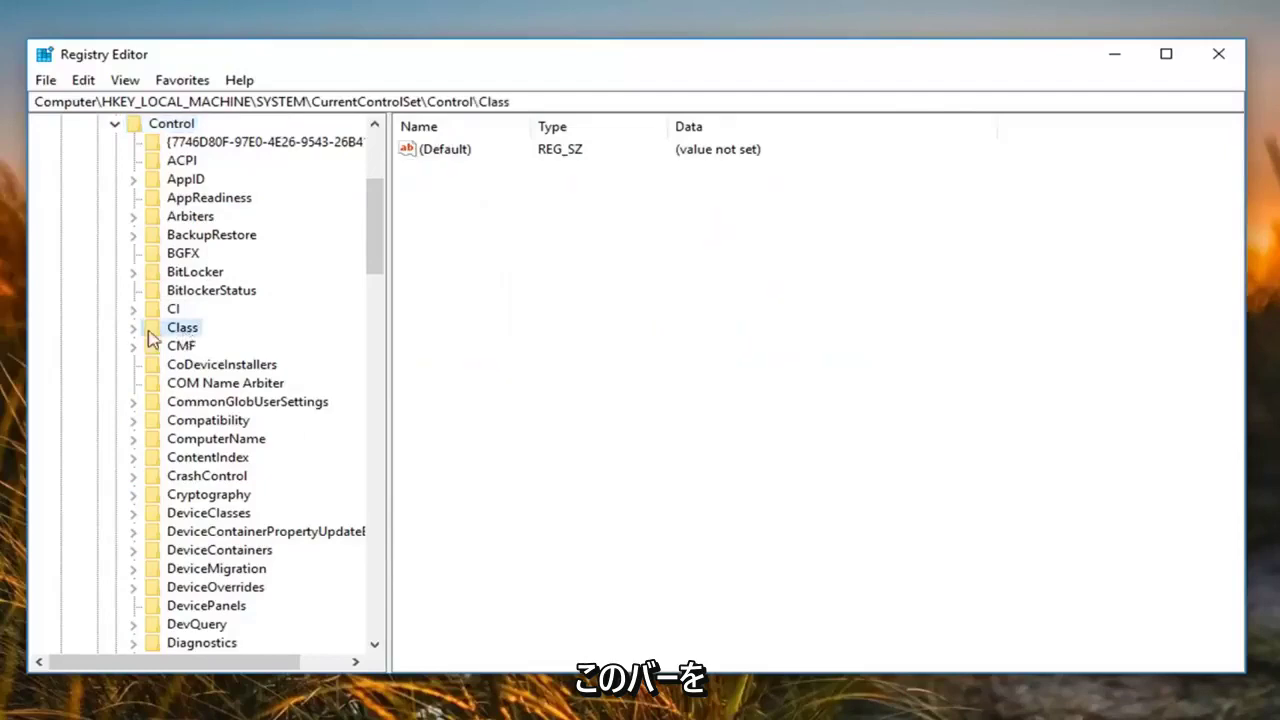
double_click(175, 330)
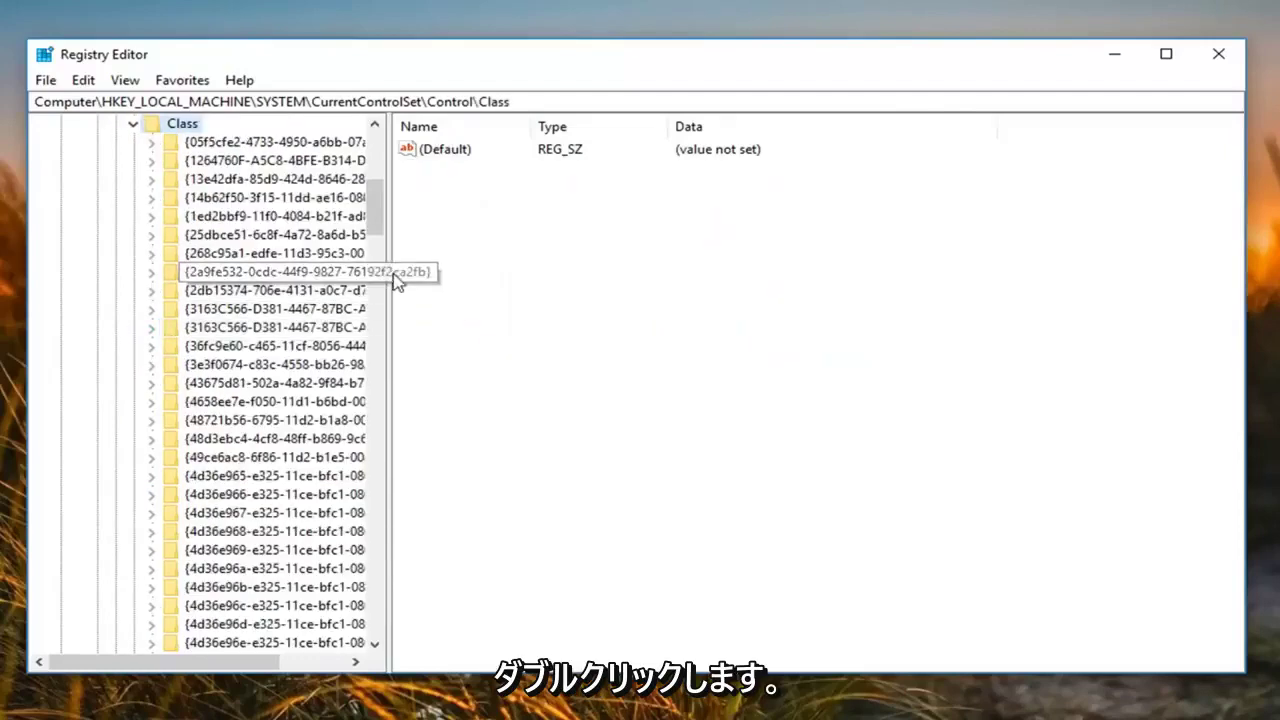
drag(389, 274, 552, 272)
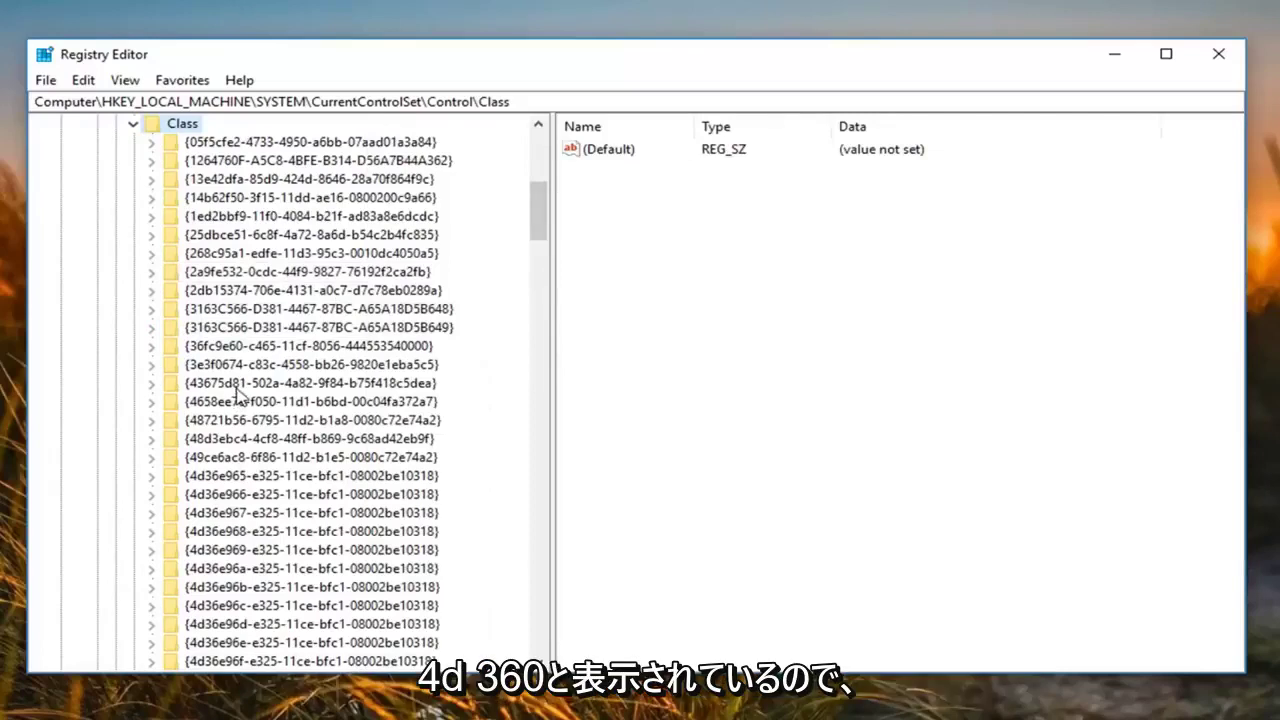
Select the subkey {4d36e965-e325-11ce-bfc1-08002be10318} under the Class key
scroll(209, 620, down, 1)
click(202, 424)
key(Up)
key(Down)
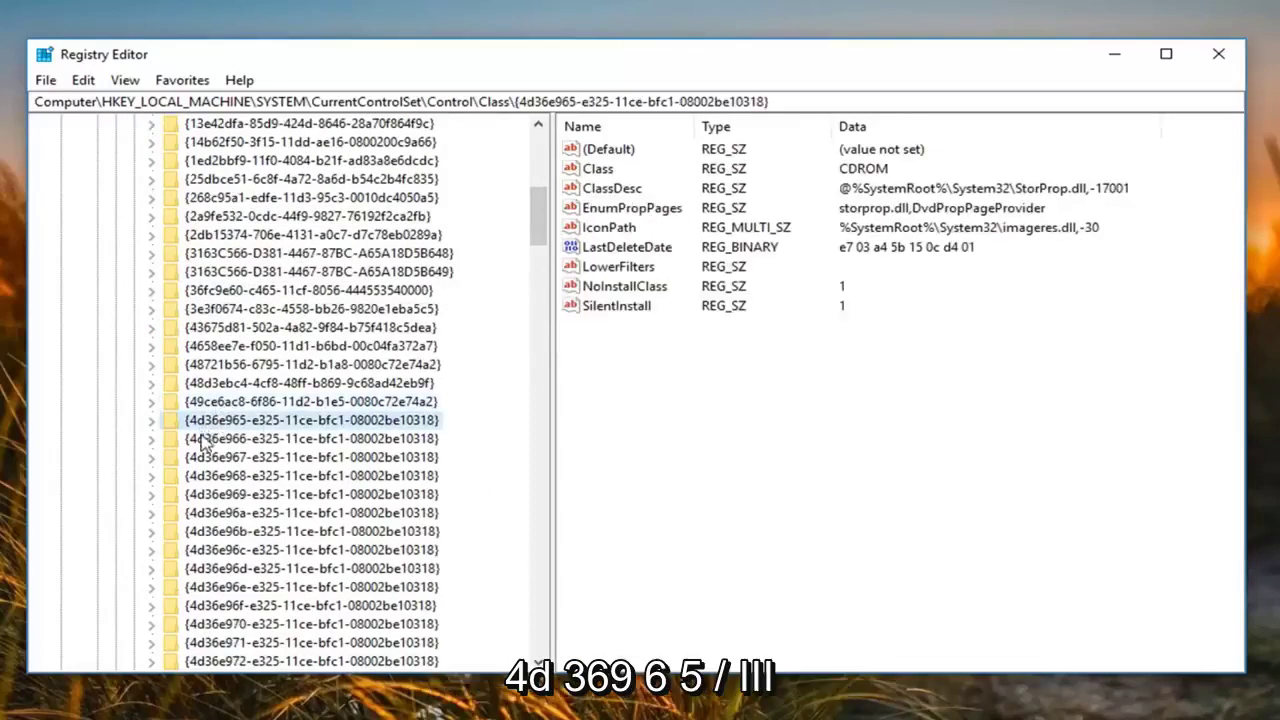
scroll(202, 443, up, 1)
scroll(205, 440, down, 1)
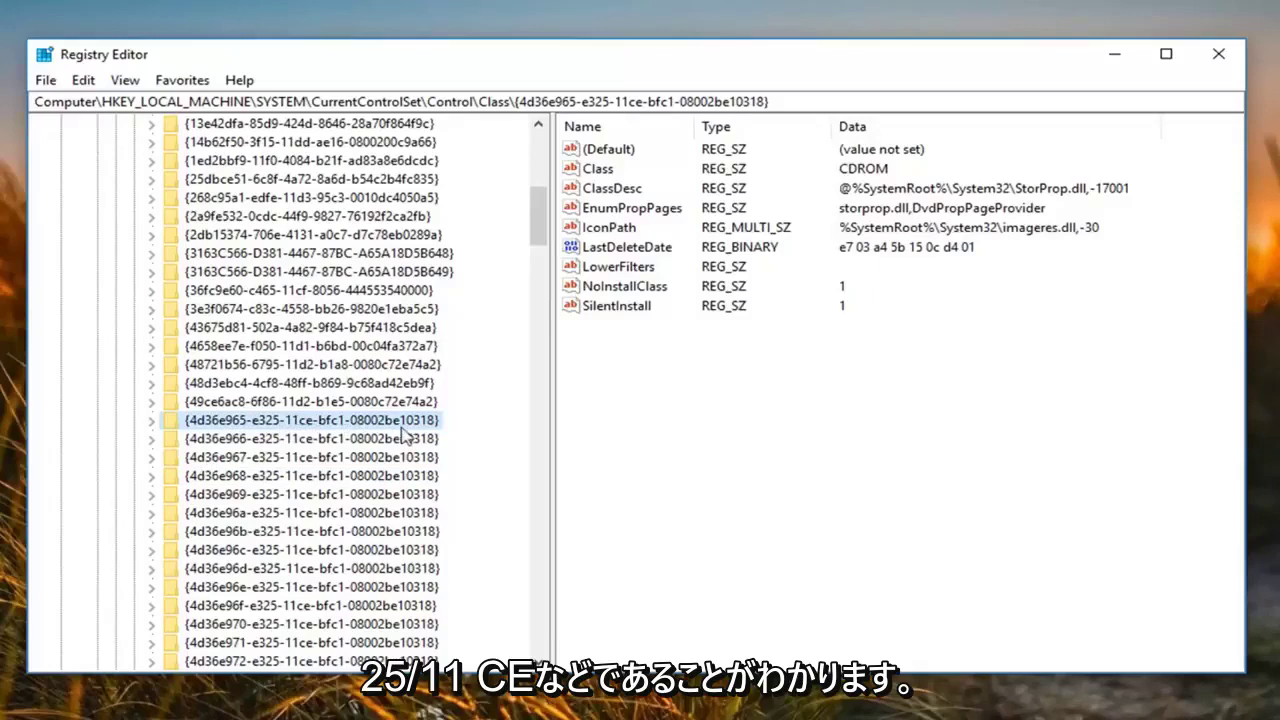
scroll(240, 450, up, 2)
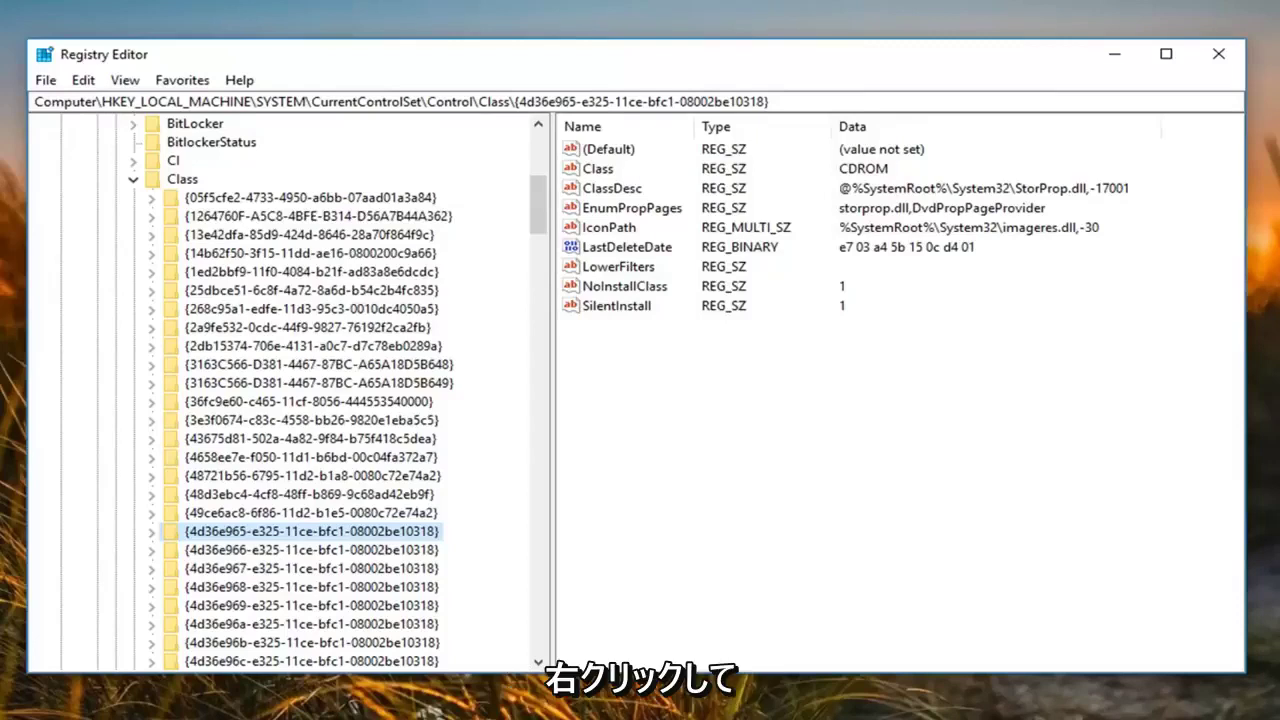
Delete the LowerFilters value from the selected CDROM class key and confirm the permanent deletion
right_click(625, 272)
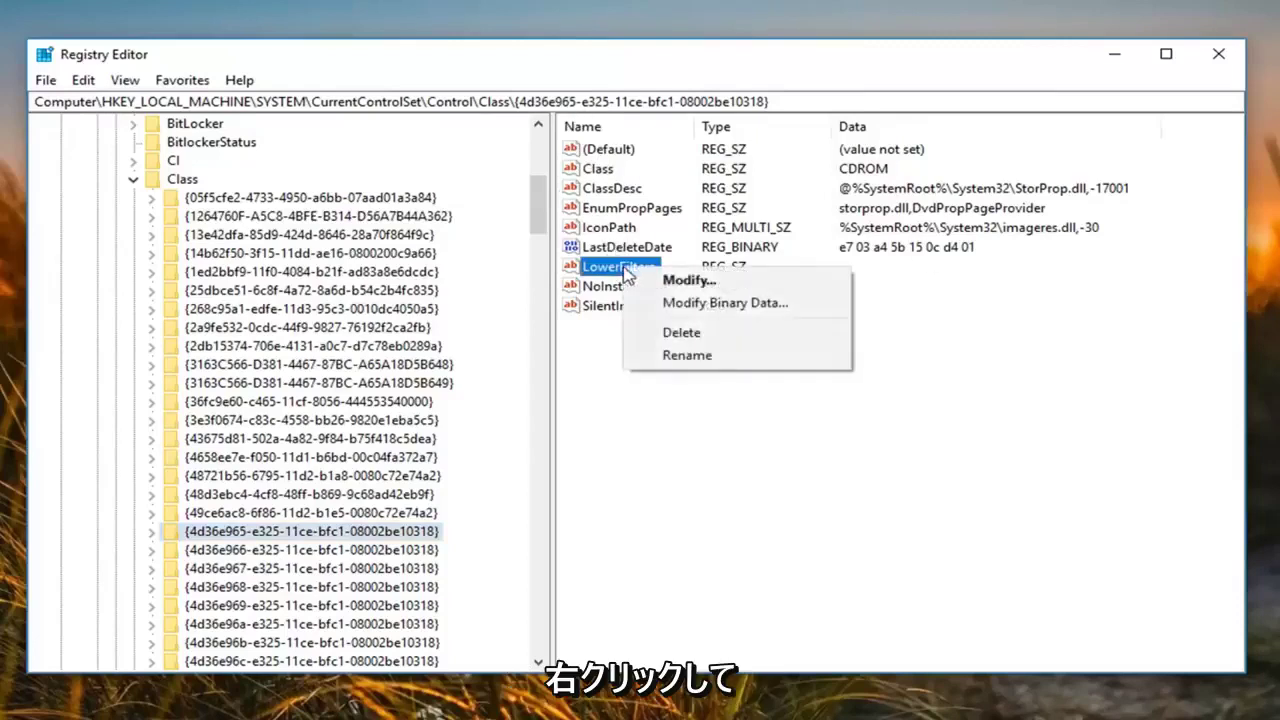
click(668, 333)
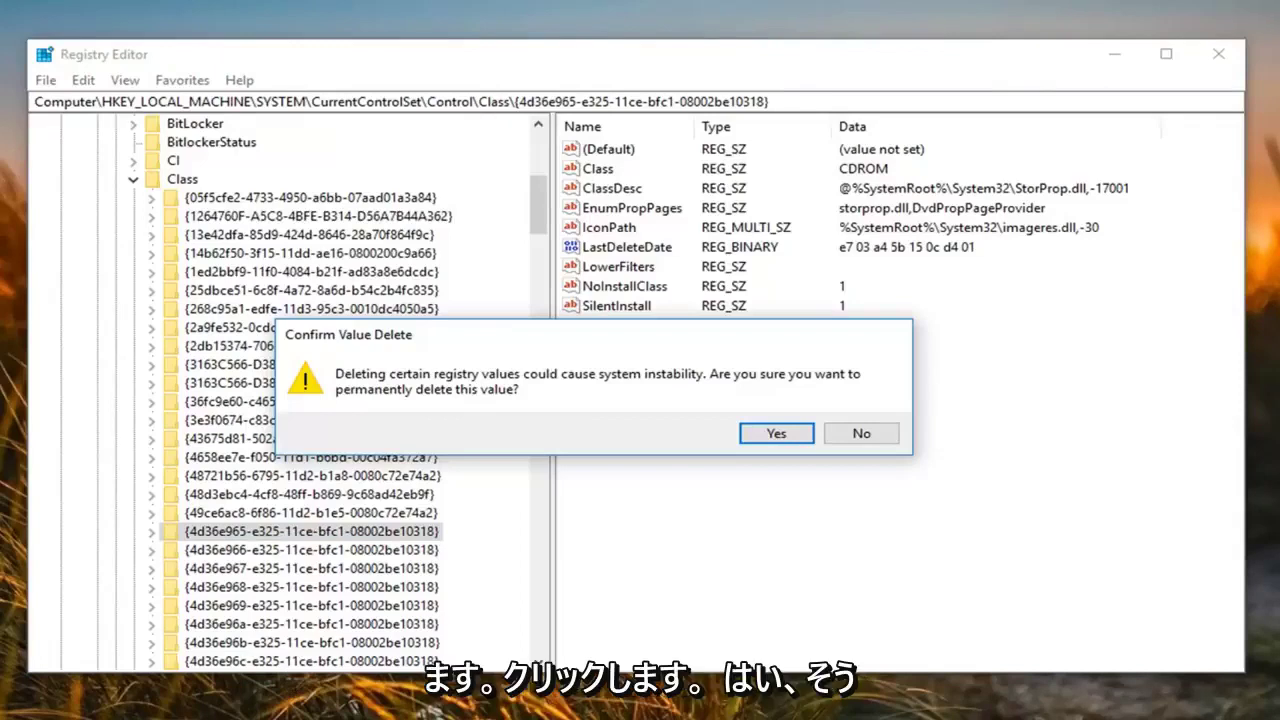
click(776, 434)
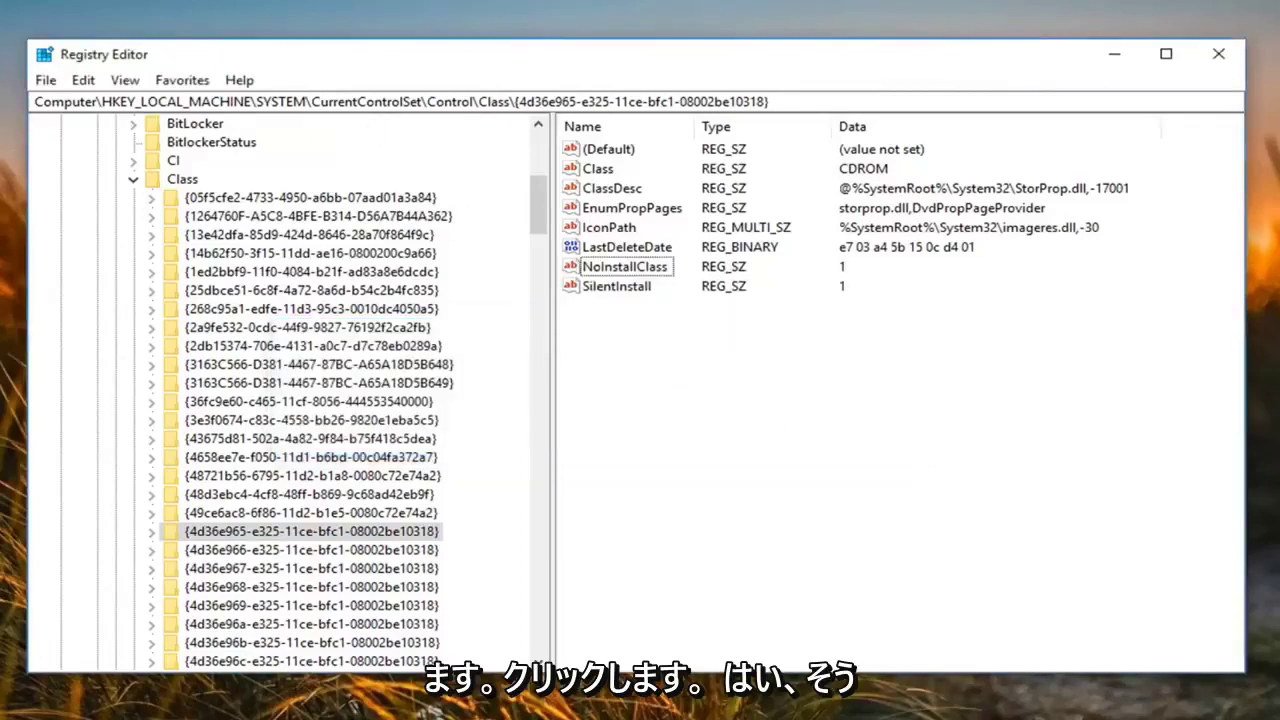